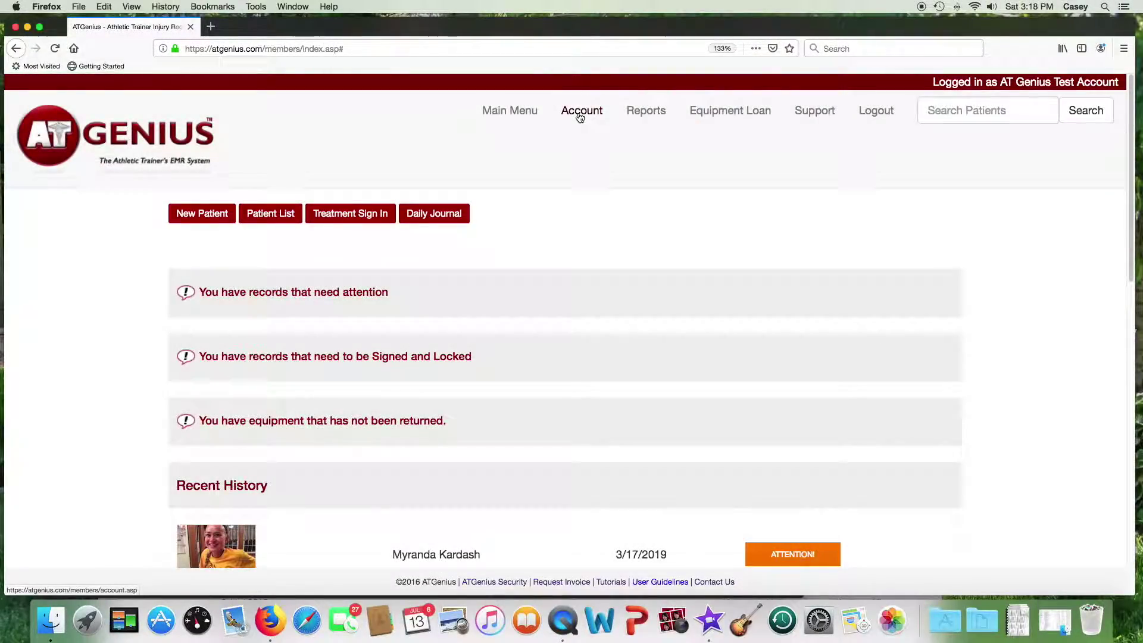
# Open Your Account Info and scroll through the trainer's name, contact, licence and credential fields
pyautogui.click(579, 115)
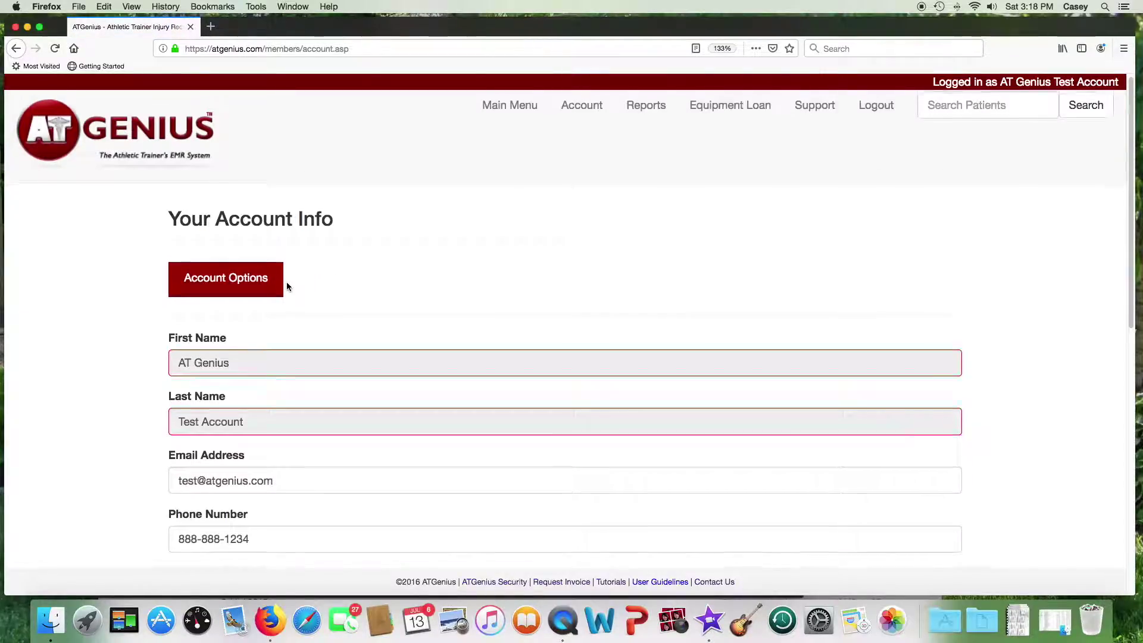
pyautogui.scroll(-3, 287, 285)
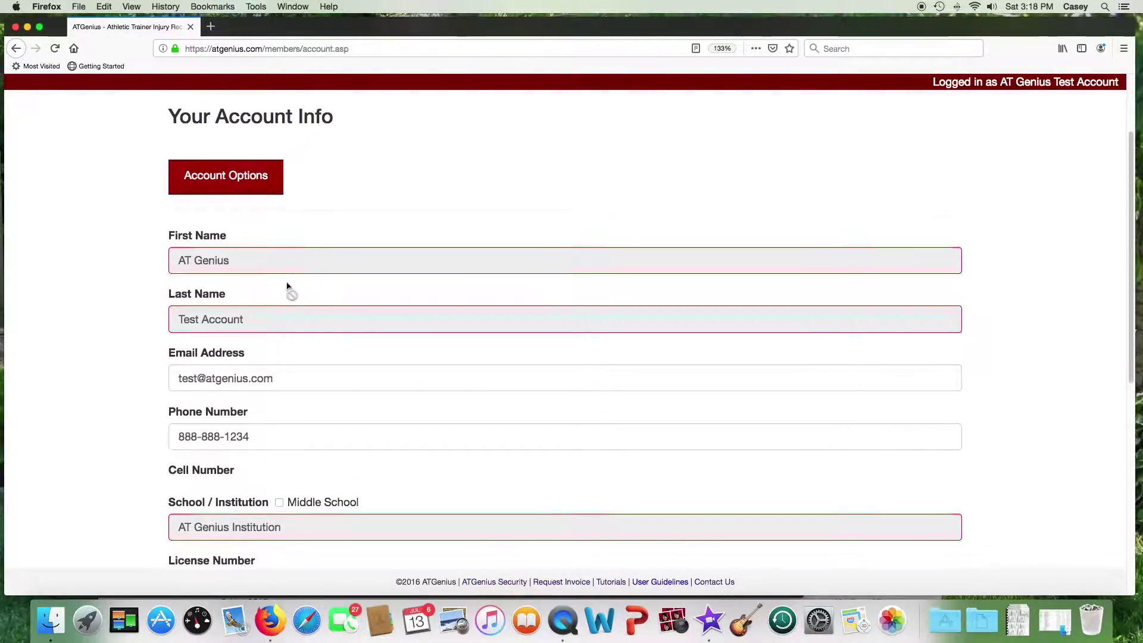
pyautogui.scroll(-2, 286, 286)
pyautogui.scroll(-2, 287, 286)
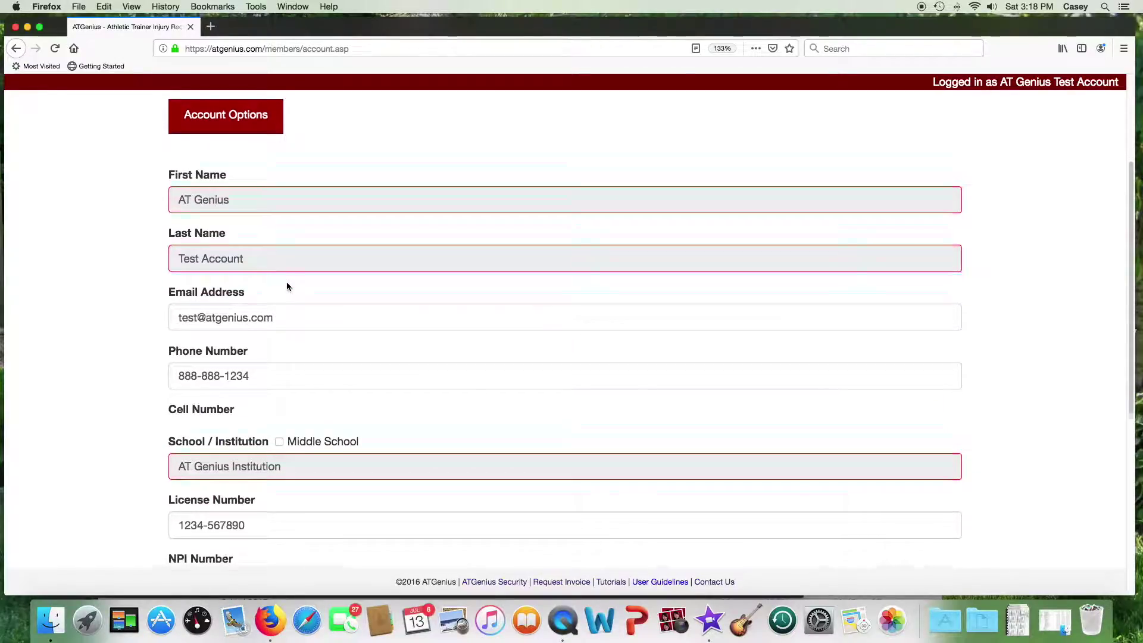
pyautogui.scroll(-3, 287, 284)
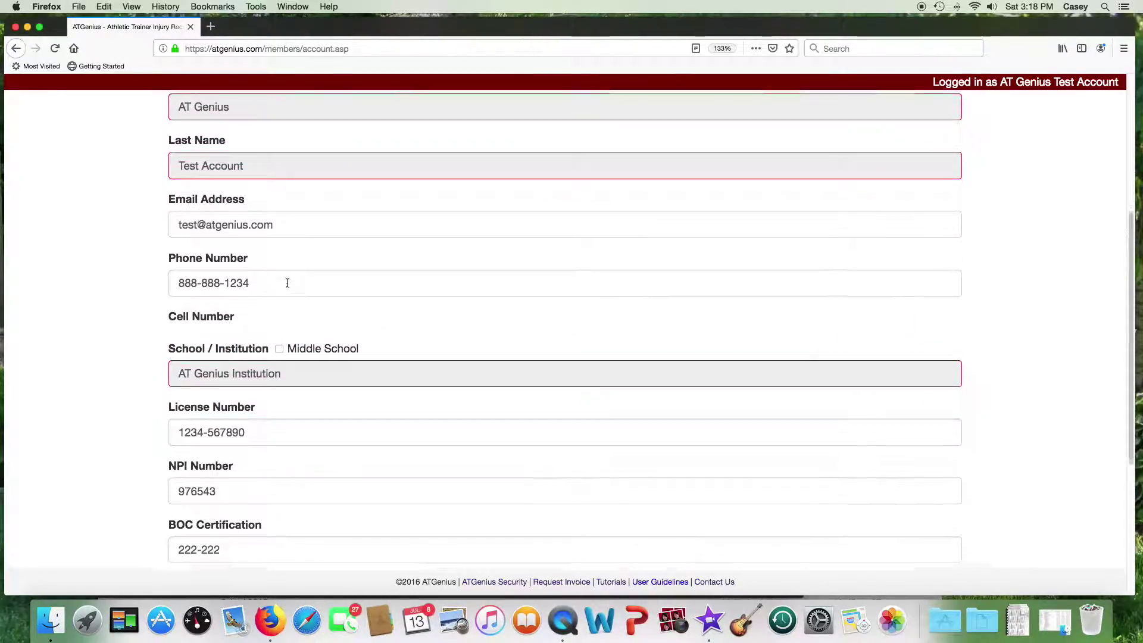
pyautogui.scroll(-2, 287, 282)
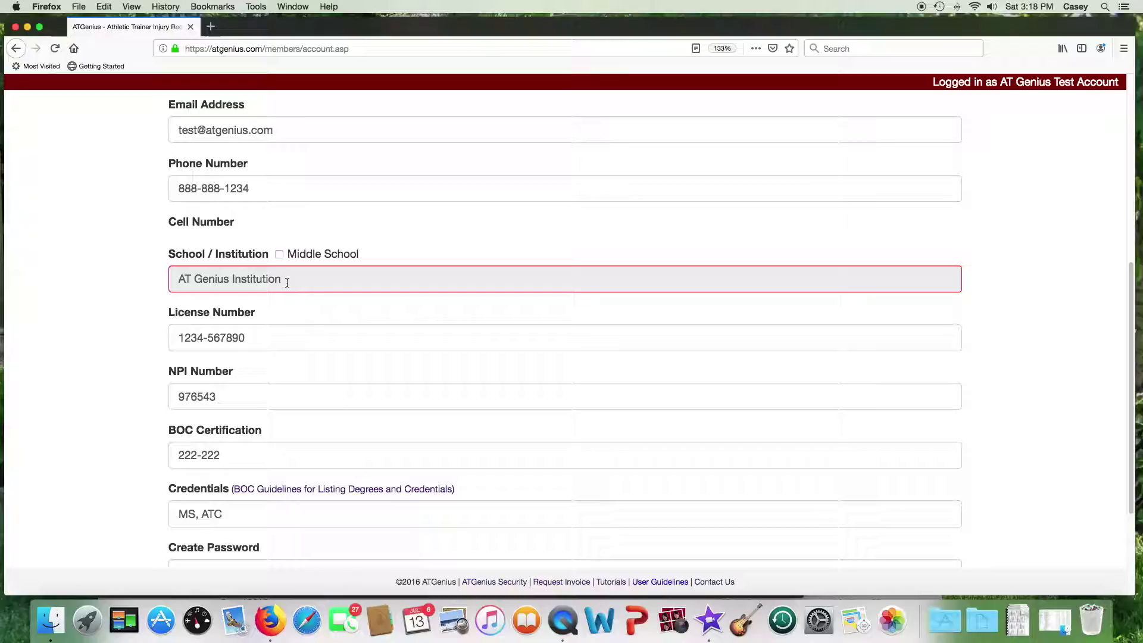
pyautogui.scroll(-2, 287, 283)
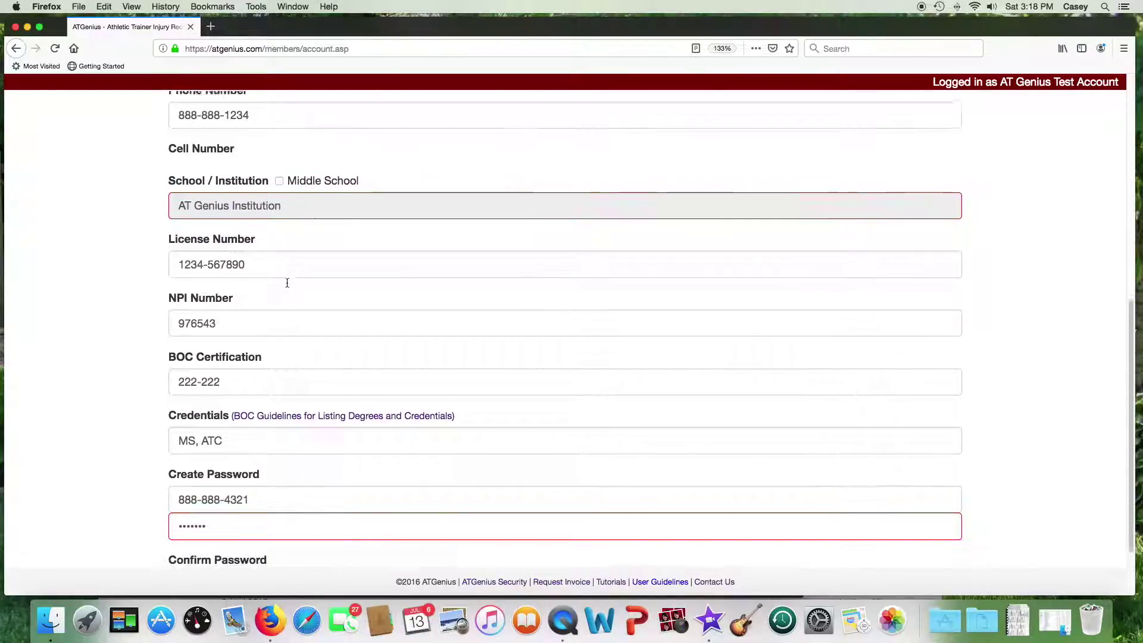
pyautogui.scroll(-1, 286, 282)
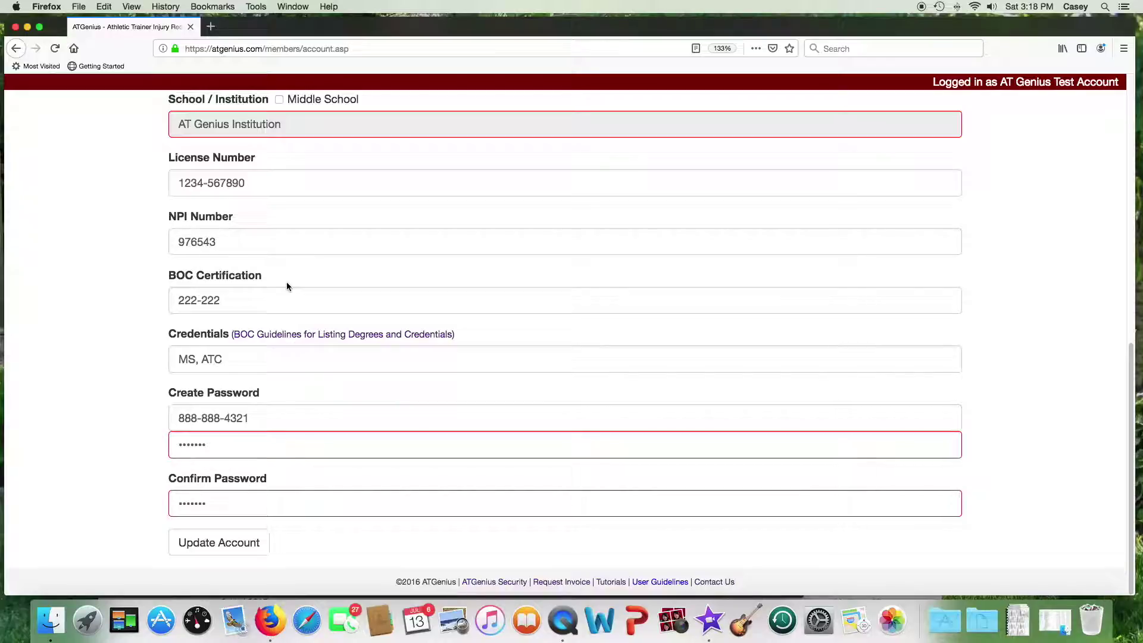
pyautogui.scroll(6, 287, 283)
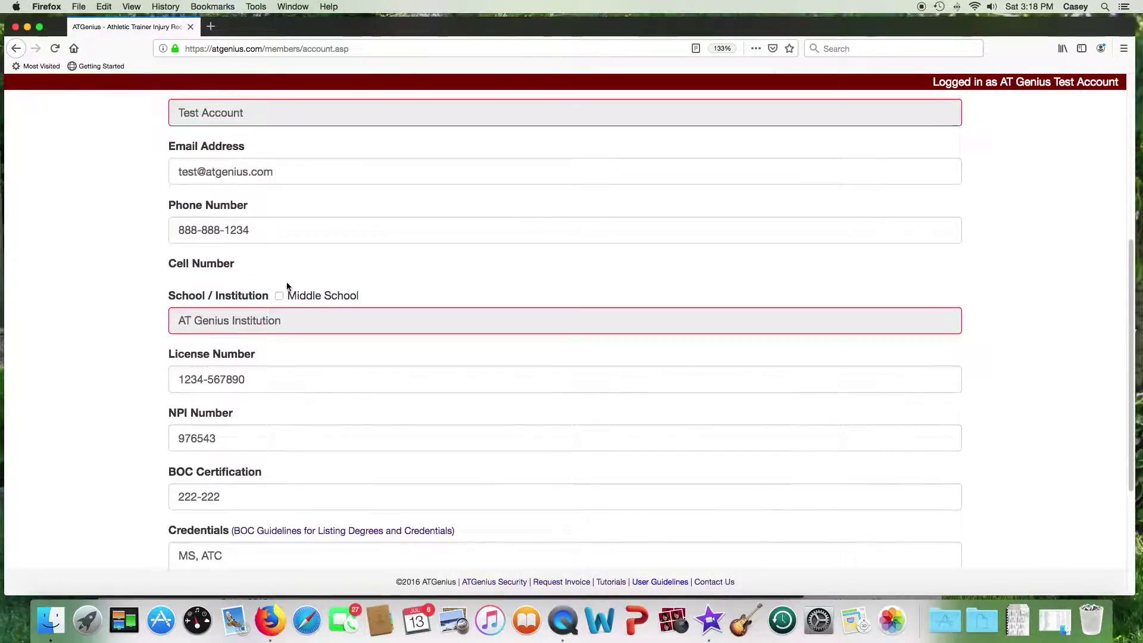
pyautogui.scroll(3, 286, 285)
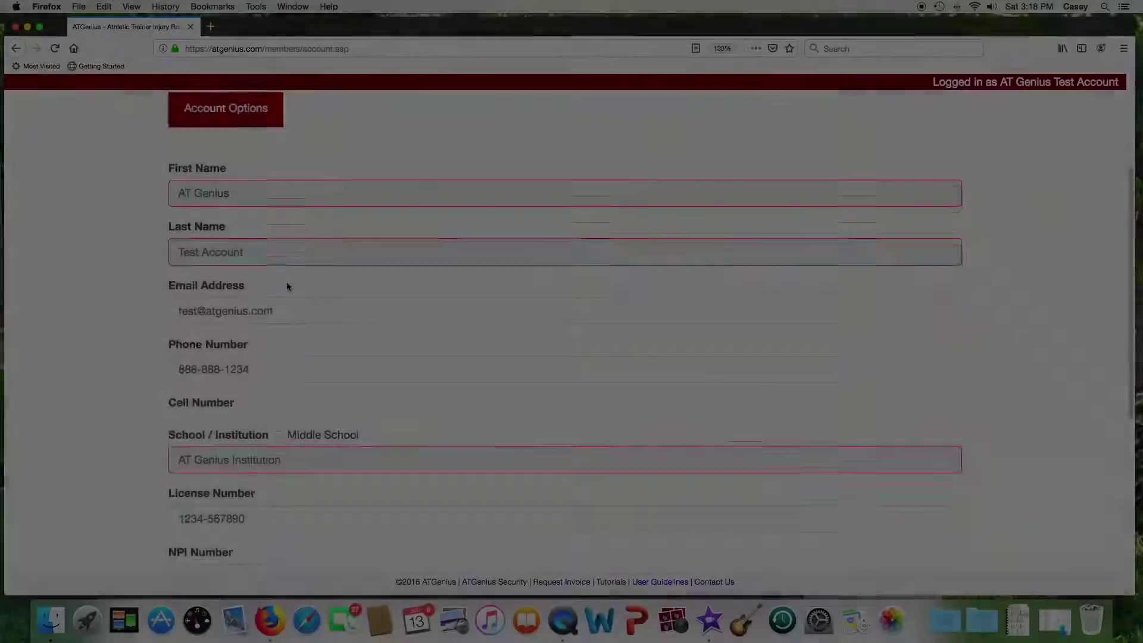
pyautogui.scroll(5, 288, 286)
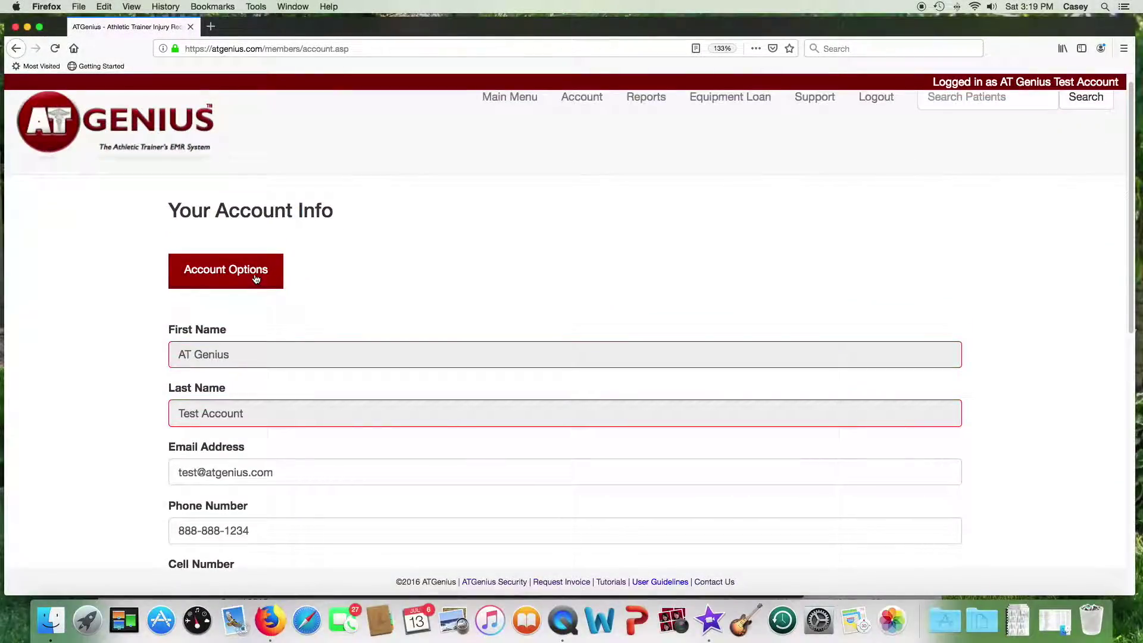
# Review the school's sports list (Field Hockey, Football, Girls Soccer), then reopen Account Options
pyautogui.click(256, 278)
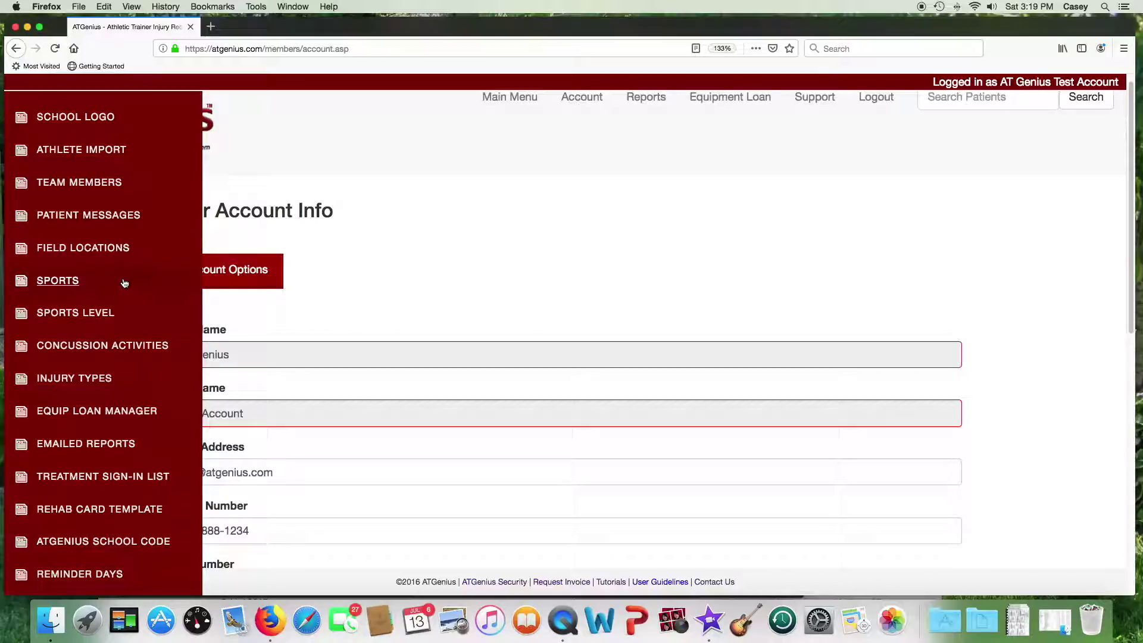
pyautogui.click(67, 284)
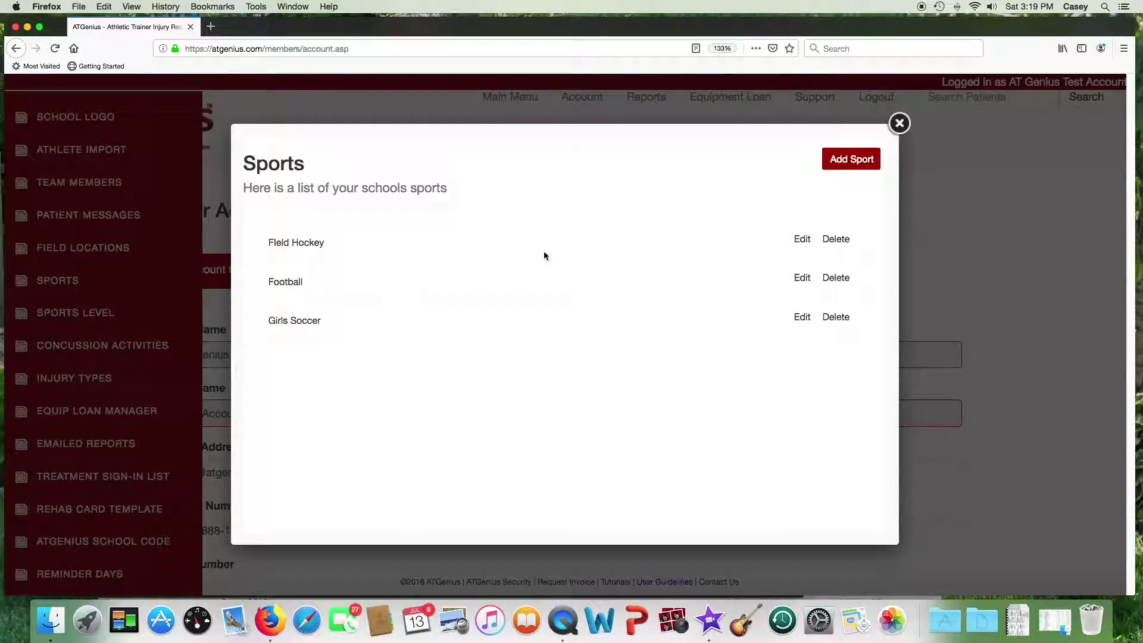
pyautogui.click(899, 123)
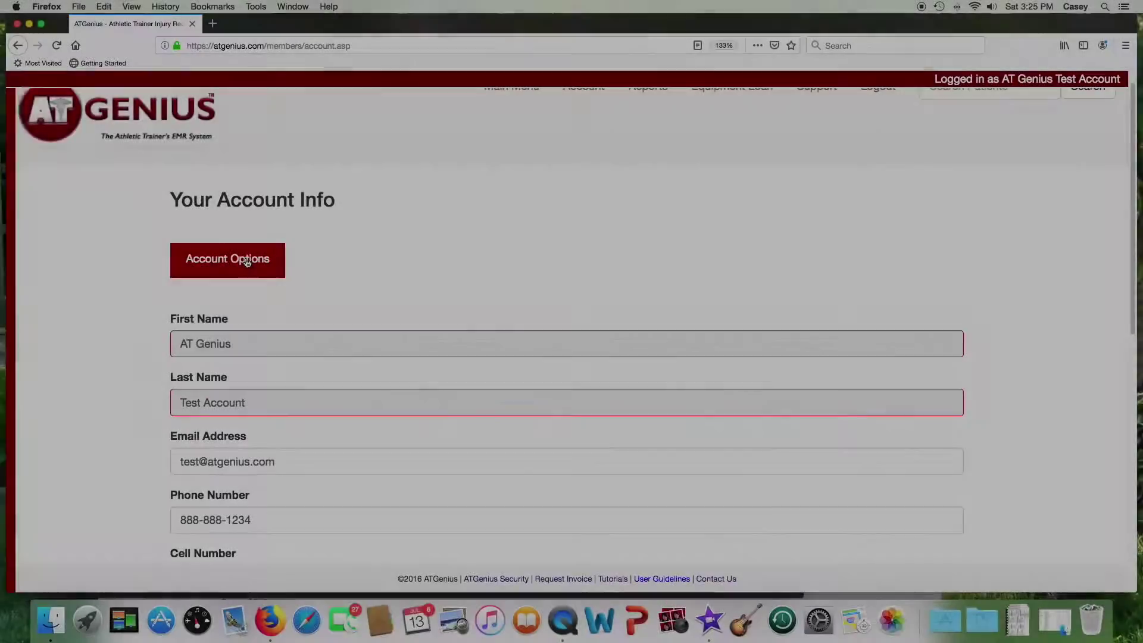
pyautogui.click(246, 262)
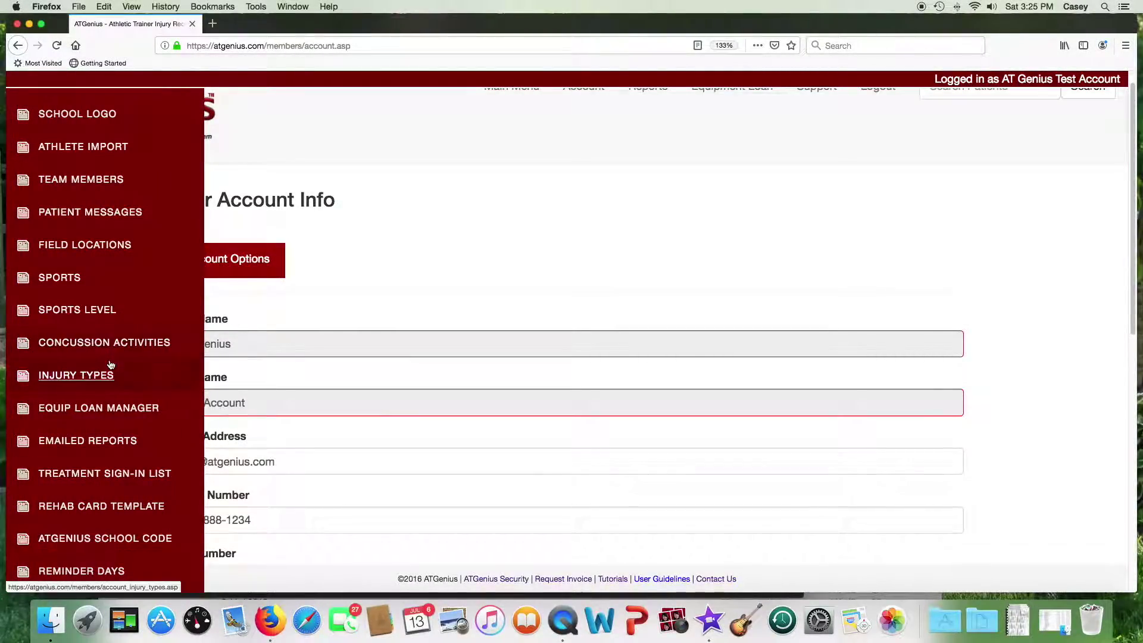
# Open the Treatment Sign-In List and scroll through the existing treatment codes
pyautogui.click(100, 474)
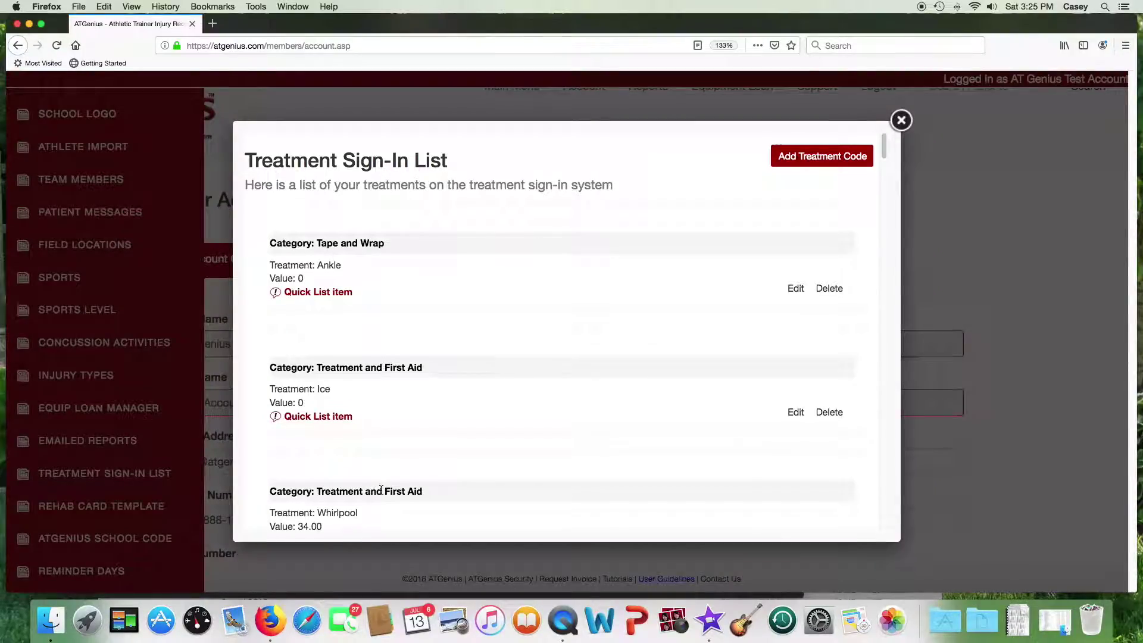
pyautogui.scroll(-5, 381, 489)
pyautogui.scroll(-2, 380, 493)
pyautogui.scroll(2, 381, 493)
pyautogui.scroll(5, 382, 494)
# Add a Cupping treatment code under Treatment and Rehabilitation with value 15.00
pyautogui.click(780, 160)
pyautogui.click(396, 230)
pyautogui.write('Tre')
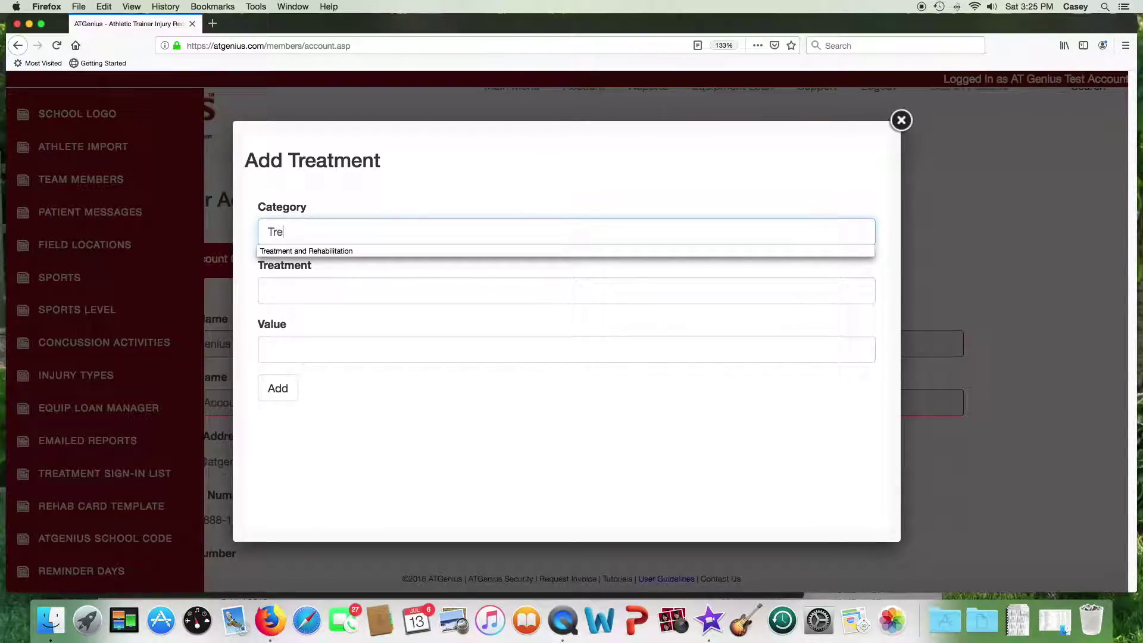
pyautogui.click(364, 253)
pyautogui.click(284, 282)
pyautogui.write('Cup')
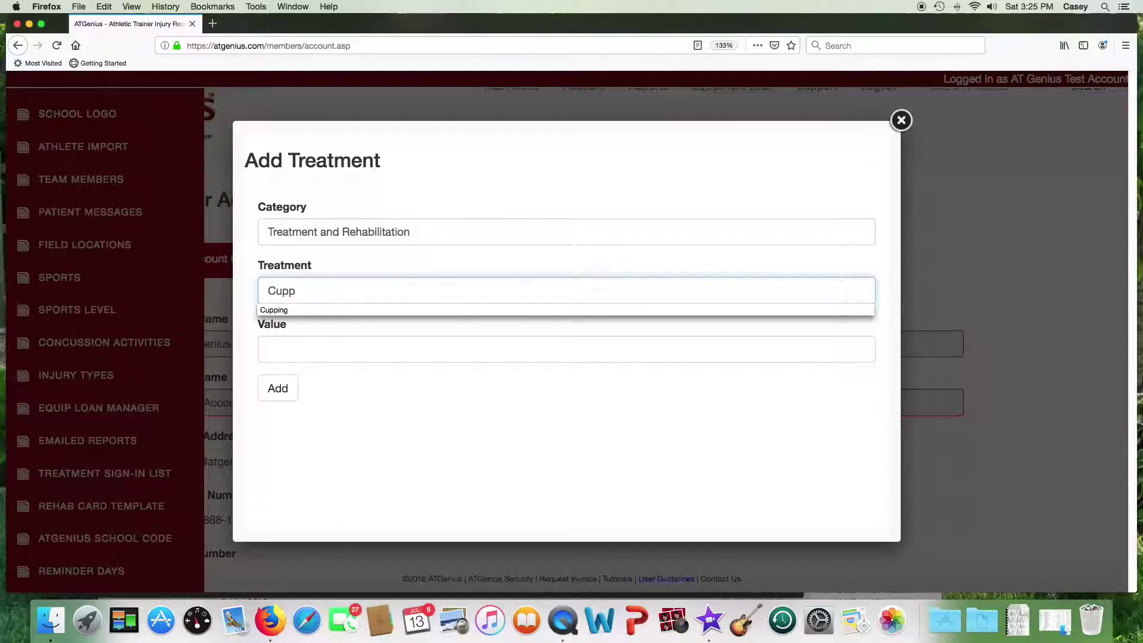
pyautogui.write('p')
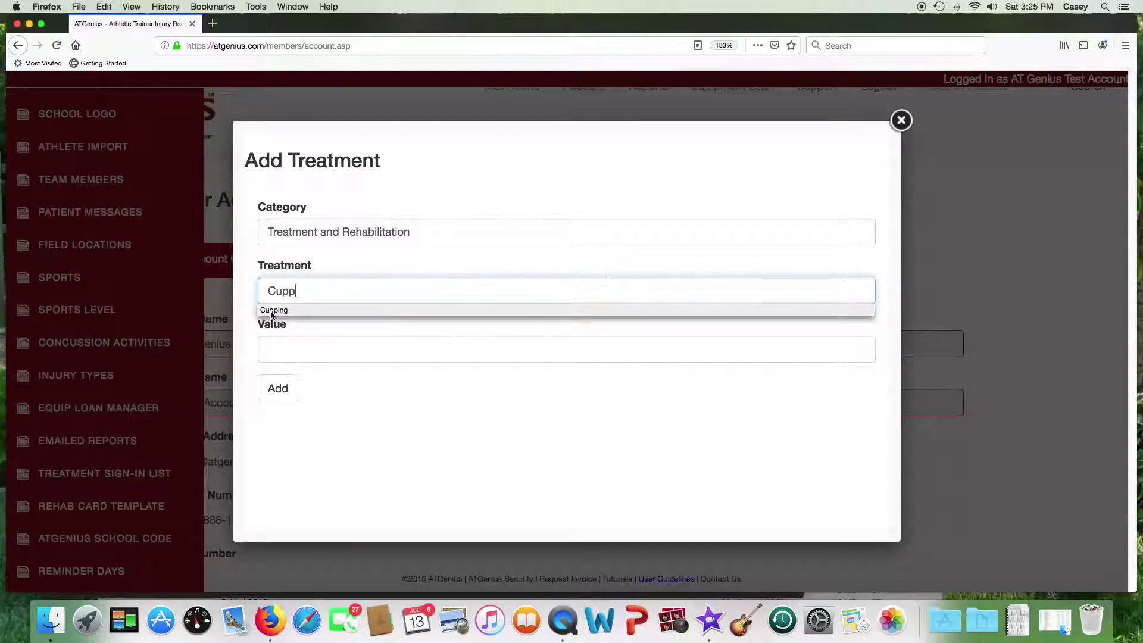
pyautogui.click(272, 310)
pyautogui.click(271, 346)
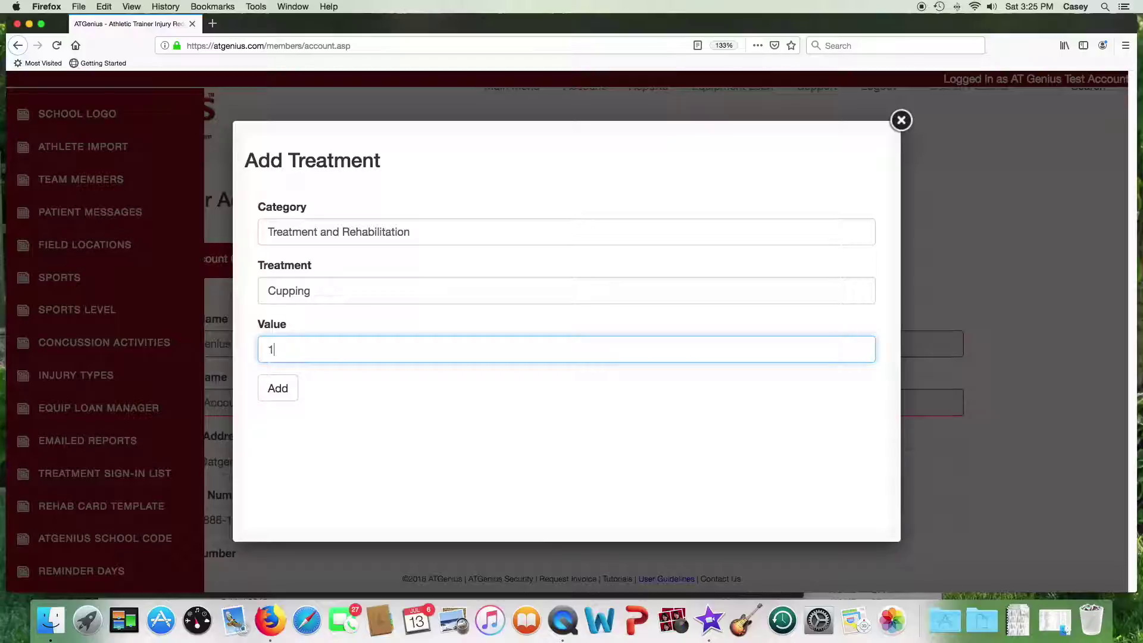
pyautogui.click(276, 393)
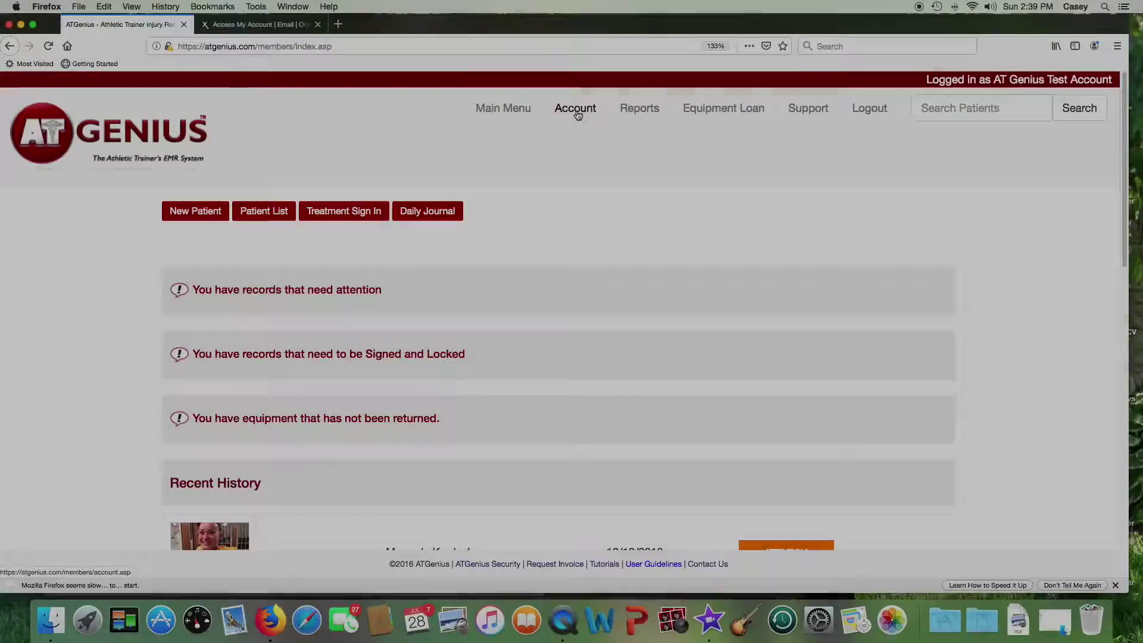
pyautogui.click(576, 112)
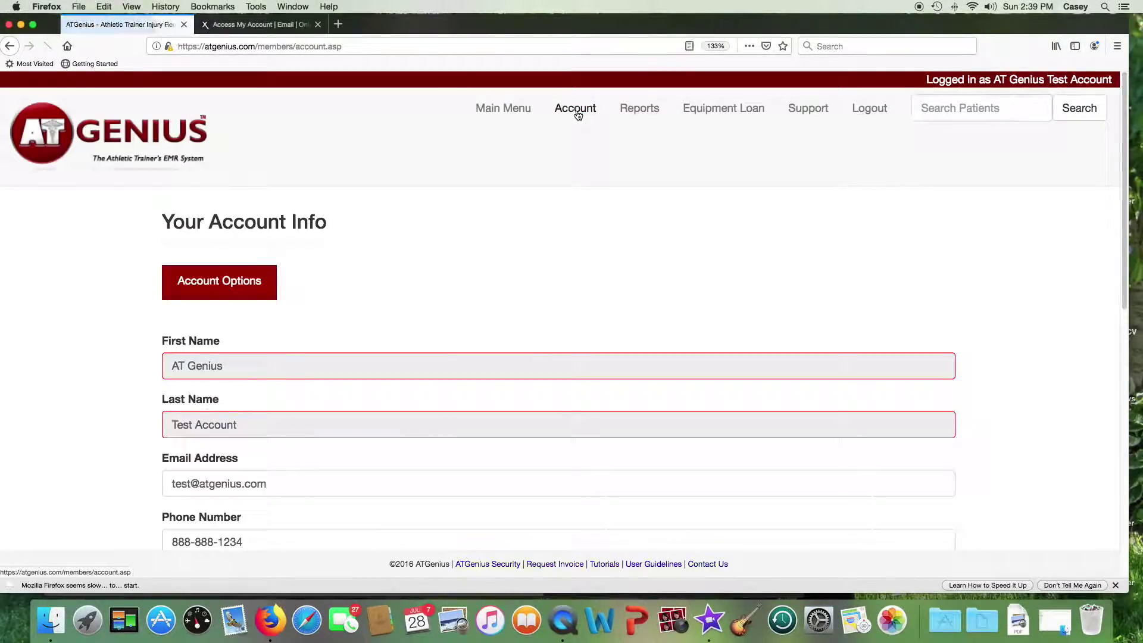
pyautogui.click(225, 282)
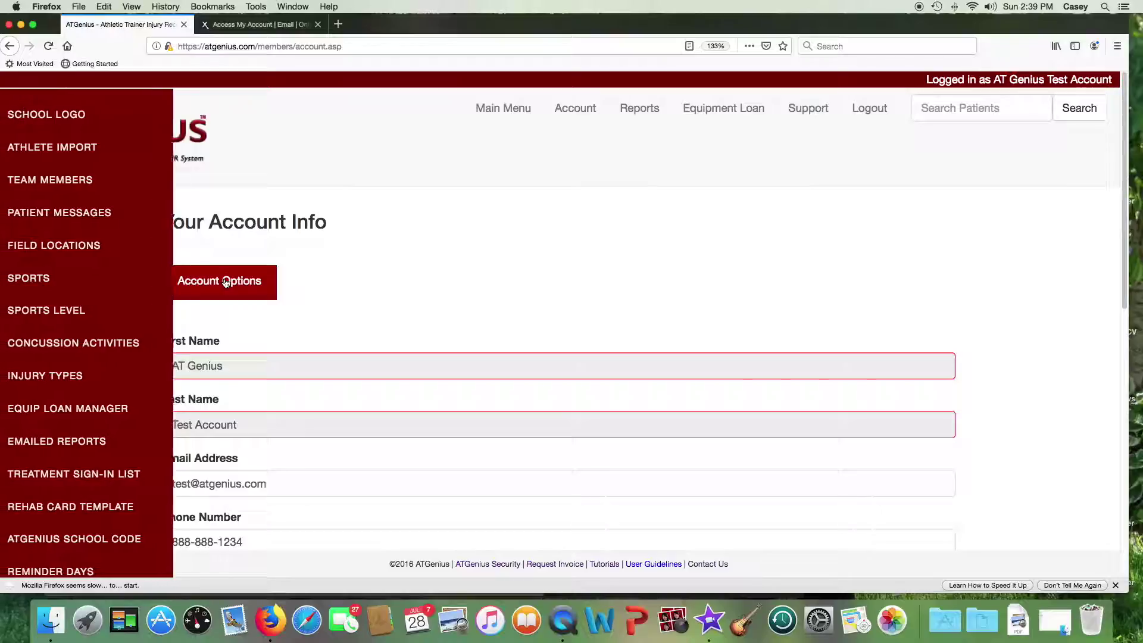
pyautogui.click(101, 152)
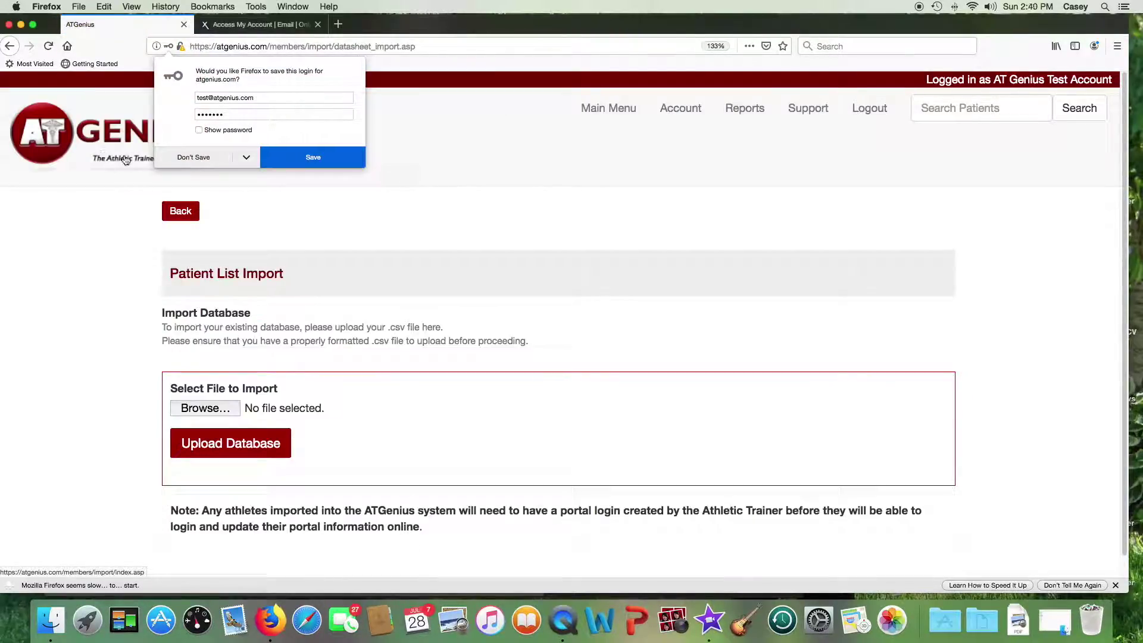
pyautogui.click(182, 155)
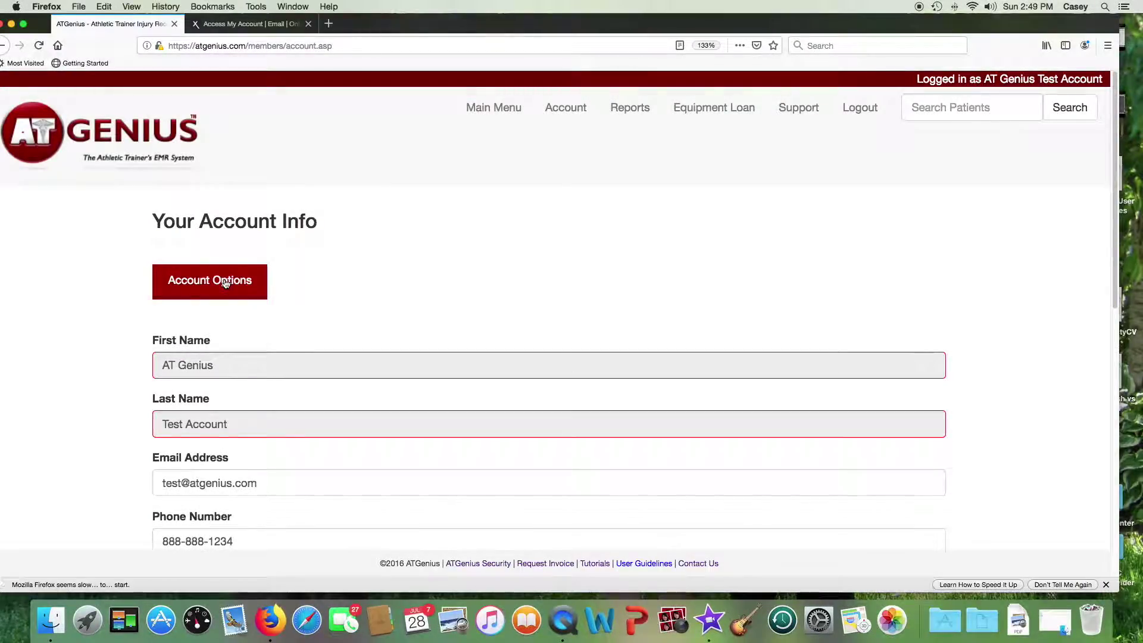
# Open the Team Members list from Account Options and scroll through a new Add Team Member form
pyautogui.click(225, 282)
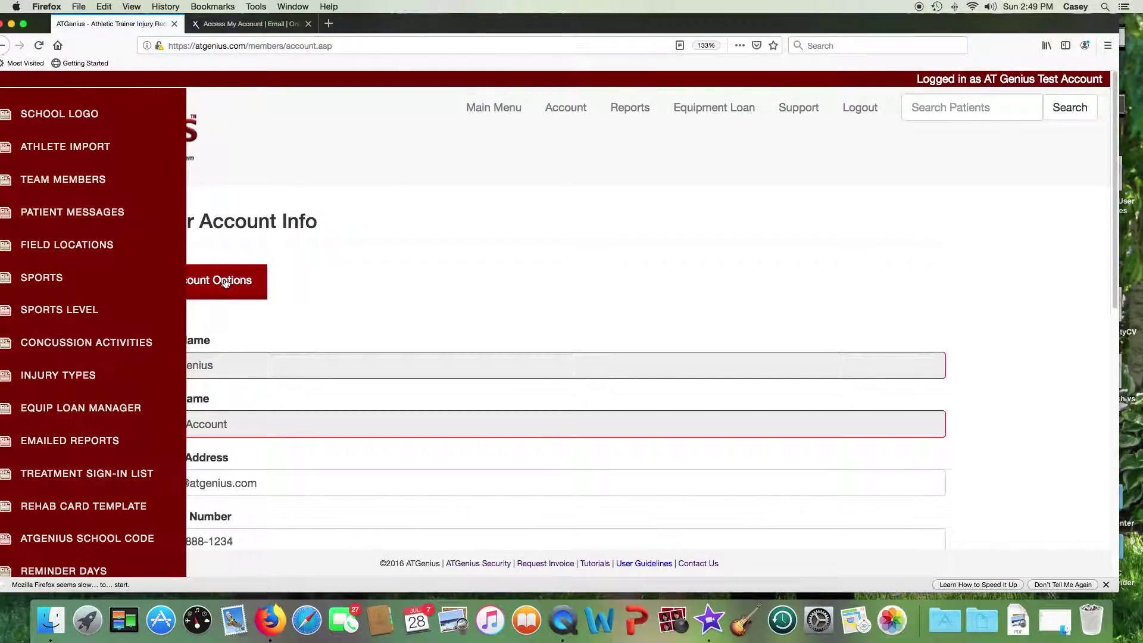
pyautogui.click(97, 184)
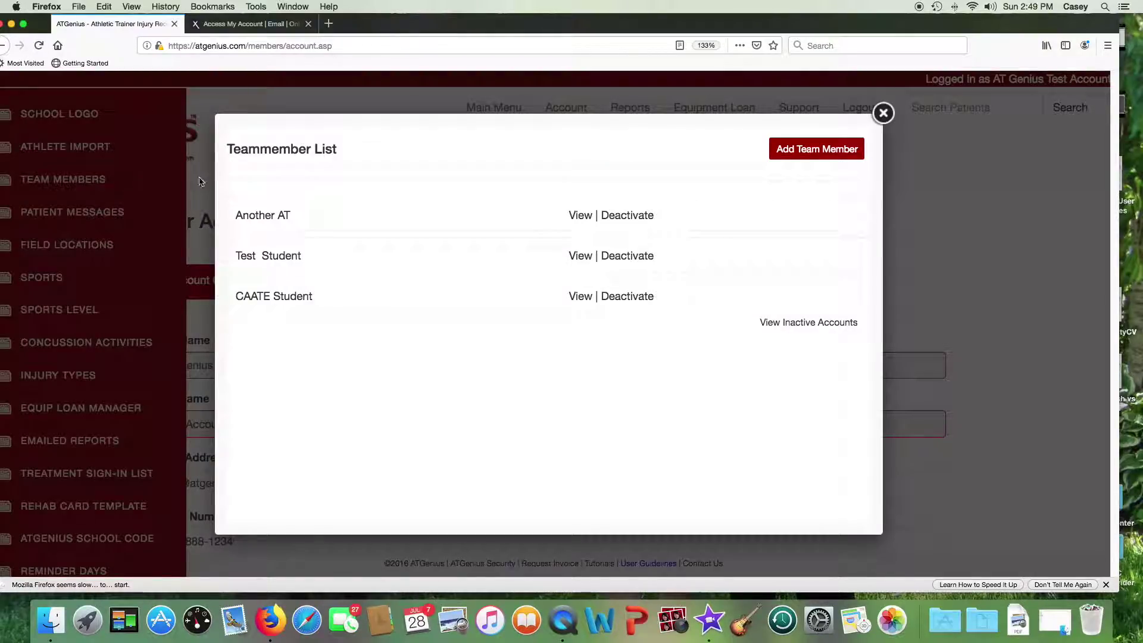
pyautogui.click(784, 153)
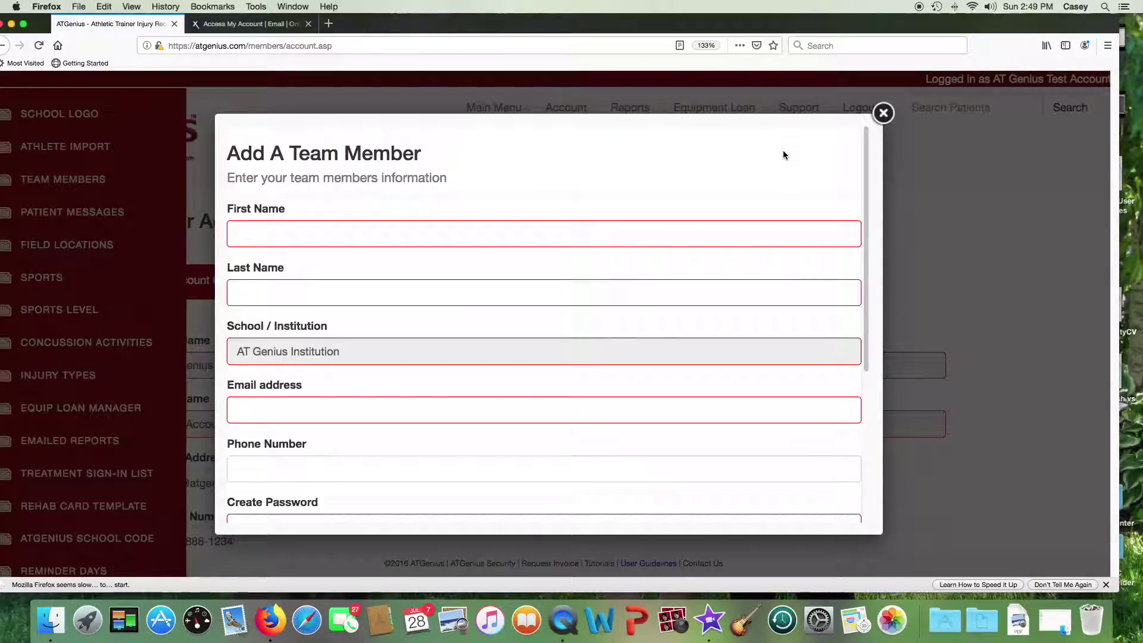
pyautogui.scroll(-4, 699, 241)
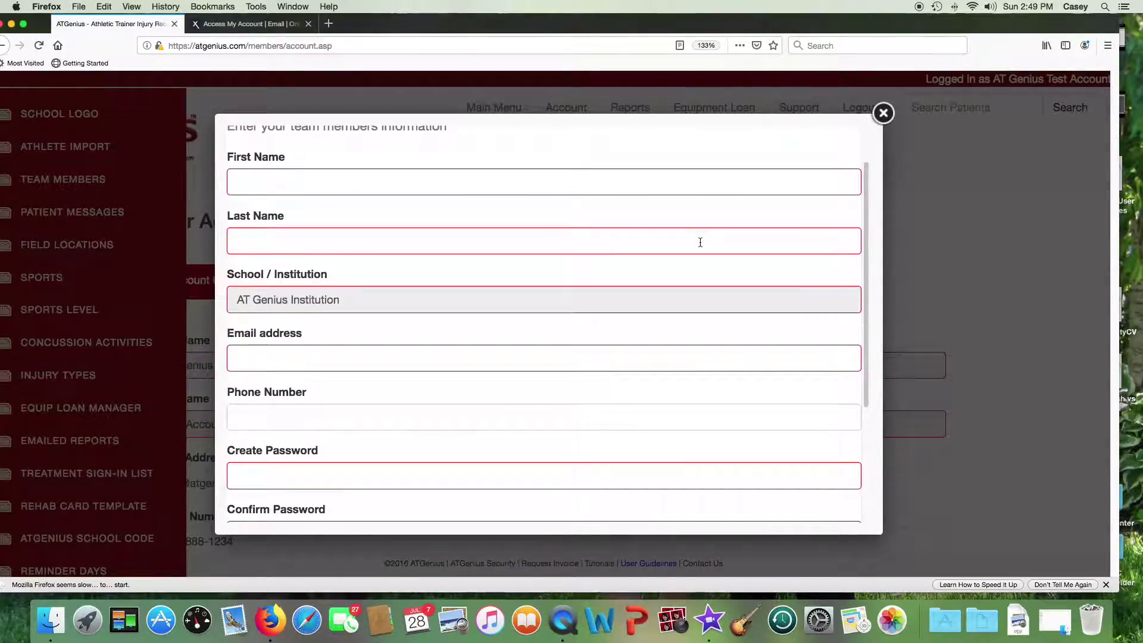
pyautogui.scroll(-3, 699, 242)
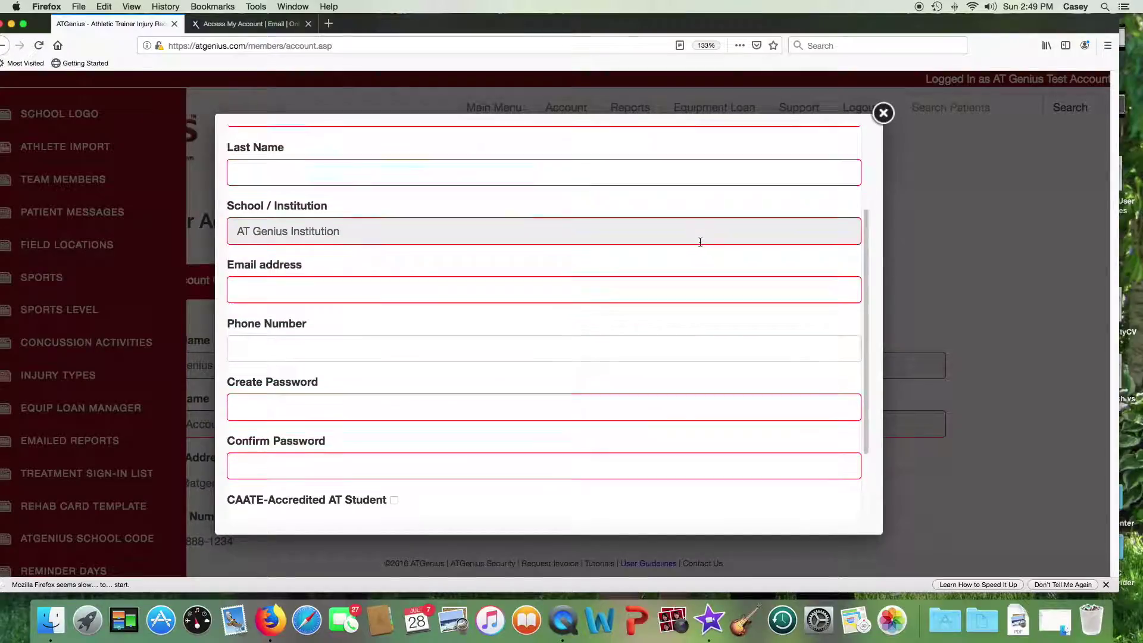
pyautogui.scroll(-2, 700, 242)
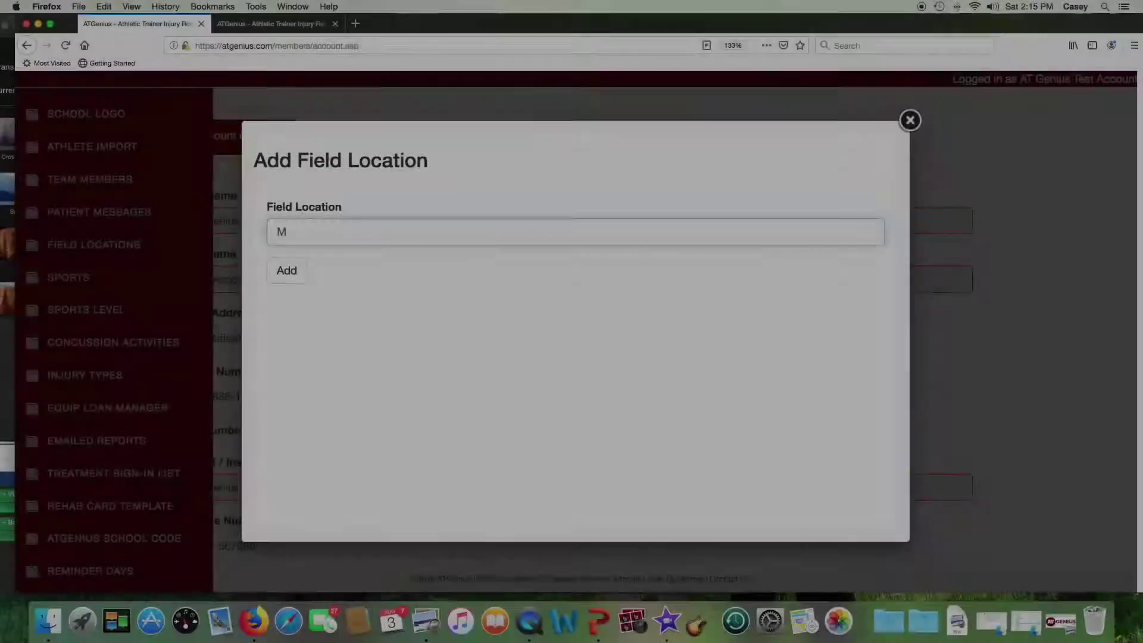
# Add McAleer Stadium as a field location
pyautogui.write('cAleer Stadium')
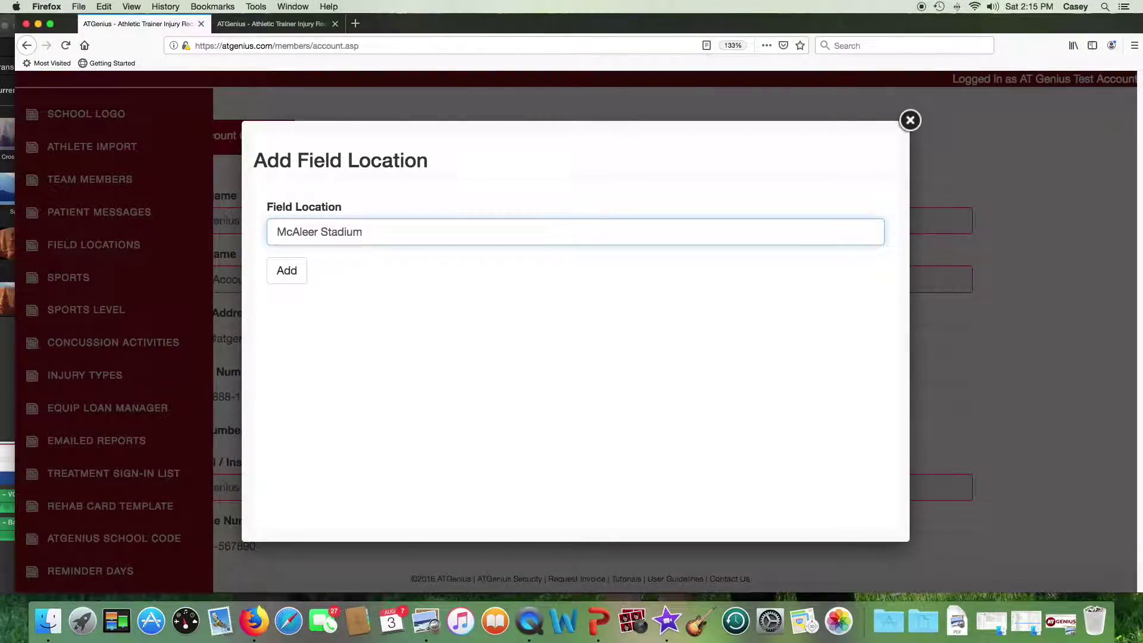
pyautogui.click(293, 286)
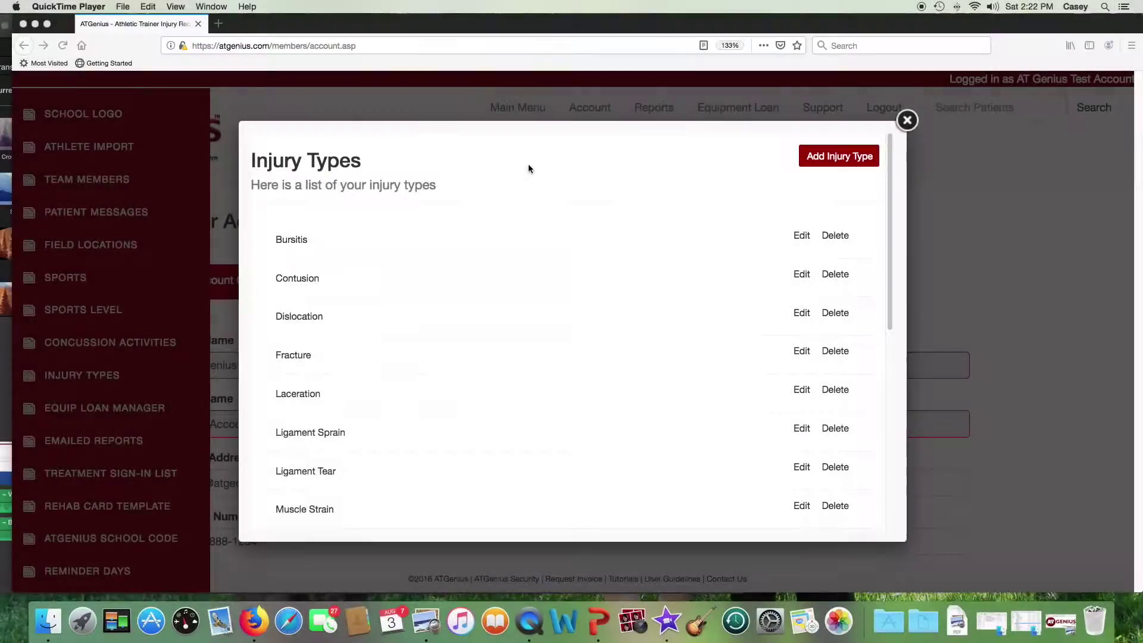
# Scroll the Injury Types list and pick Ligament Sprain under Choose Injury Type for Reports
pyautogui.scroll(-1, 529, 169)
pyautogui.scroll(-3, 529, 167)
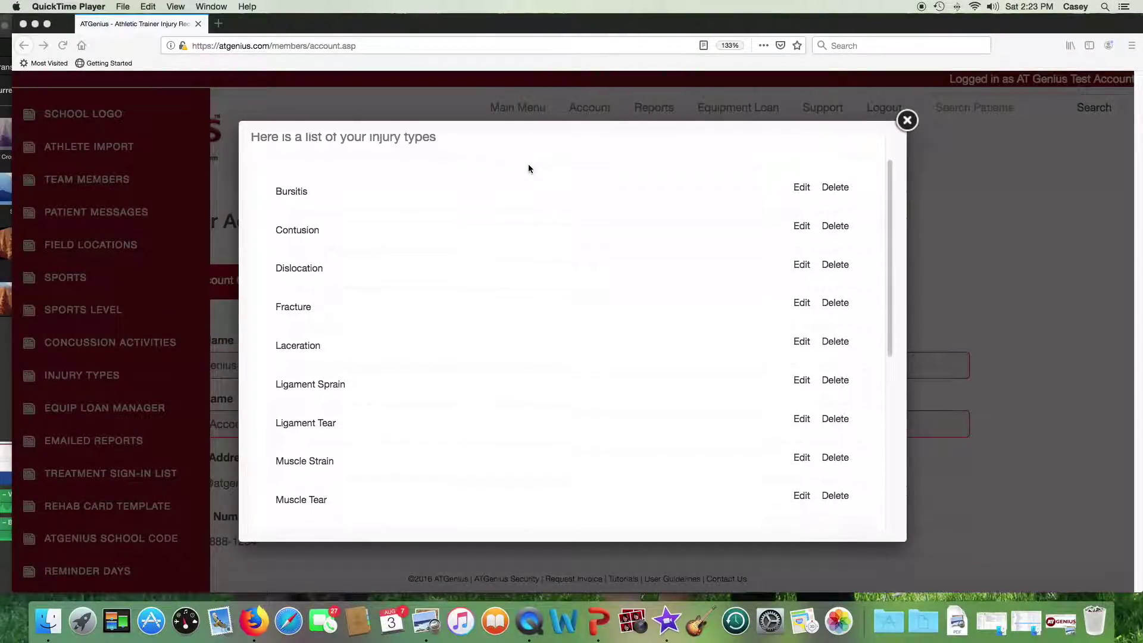
pyautogui.scroll(-3, 529, 168)
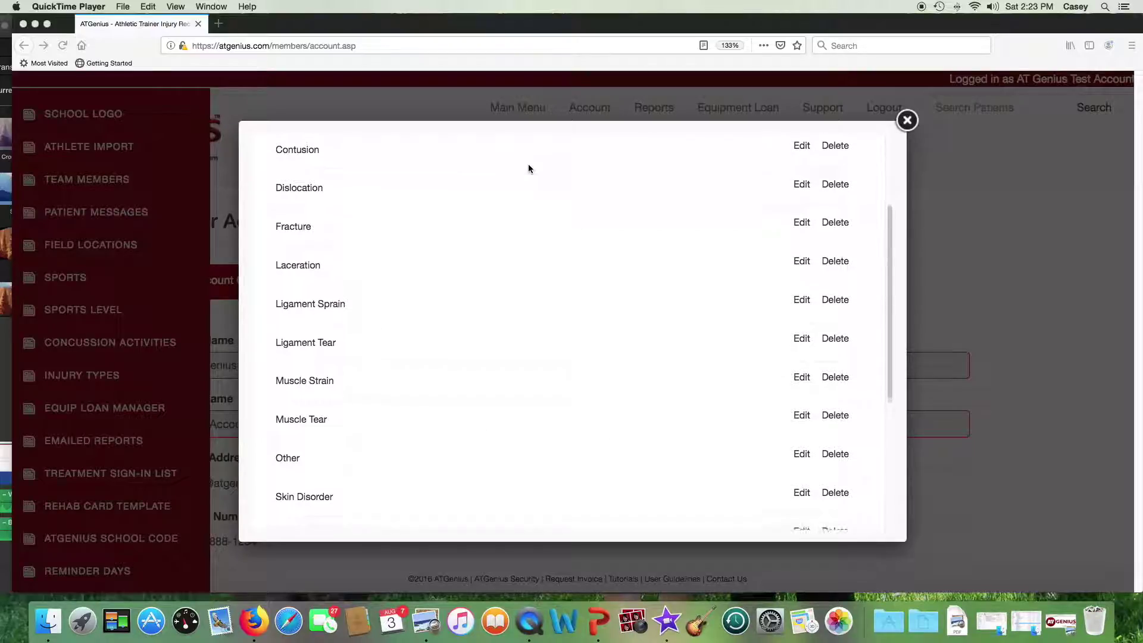
pyautogui.scroll(-3, 528, 169)
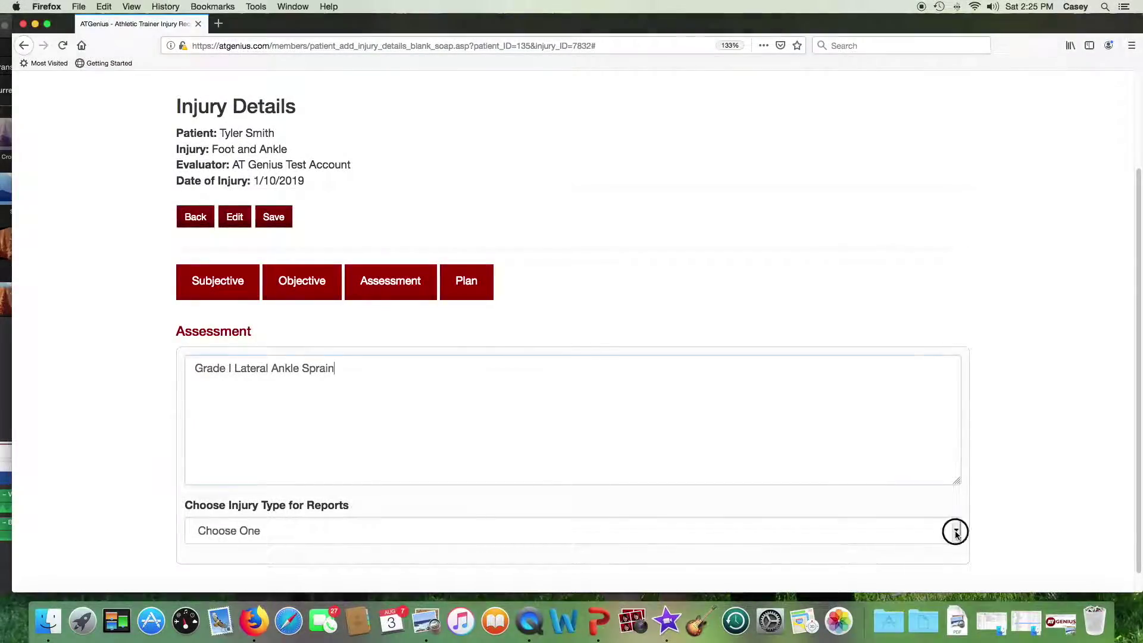
pyautogui.click(955, 532)
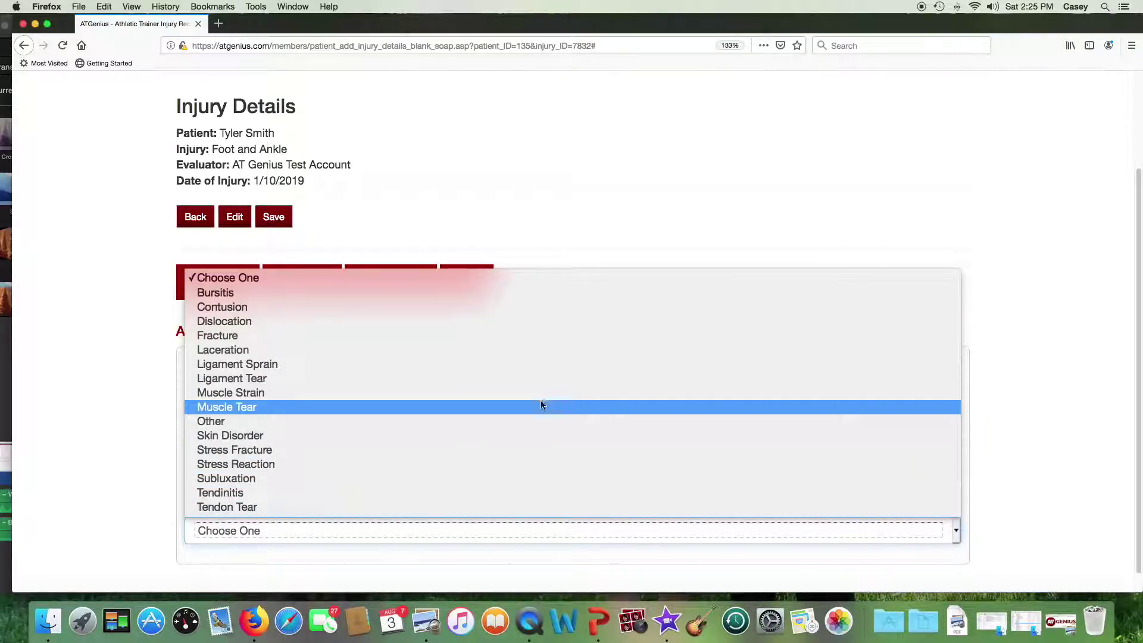
pyautogui.click(482, 367)
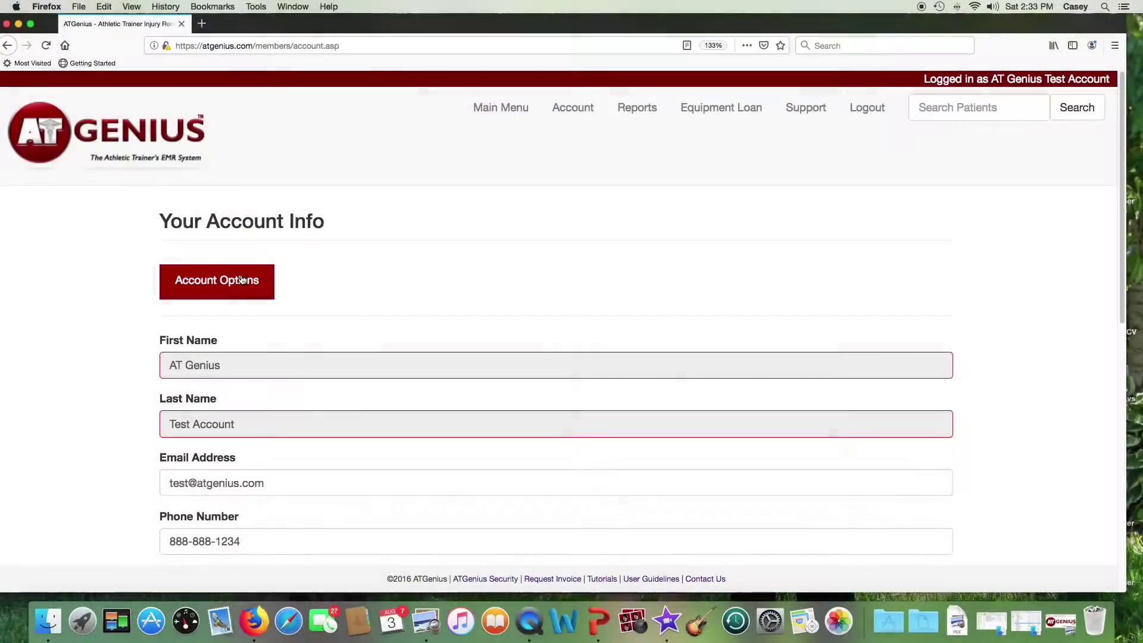
# View the Equipment Loan Manager list of loaned crutches and boots
pyautogui.click(241, 280)
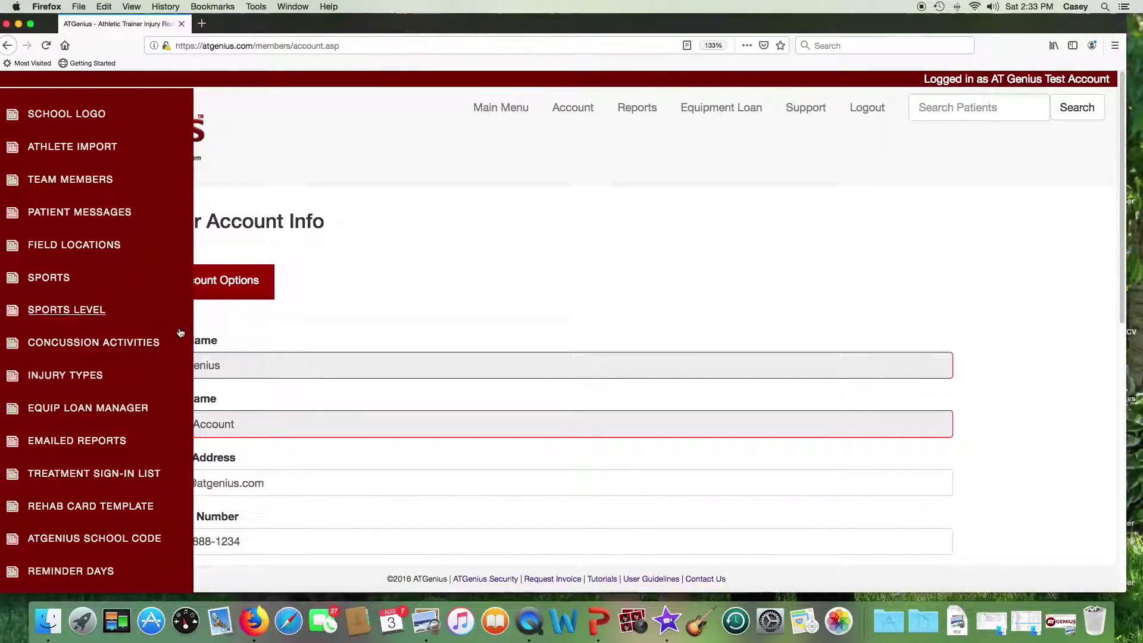
pyautogui.click(129, 407)
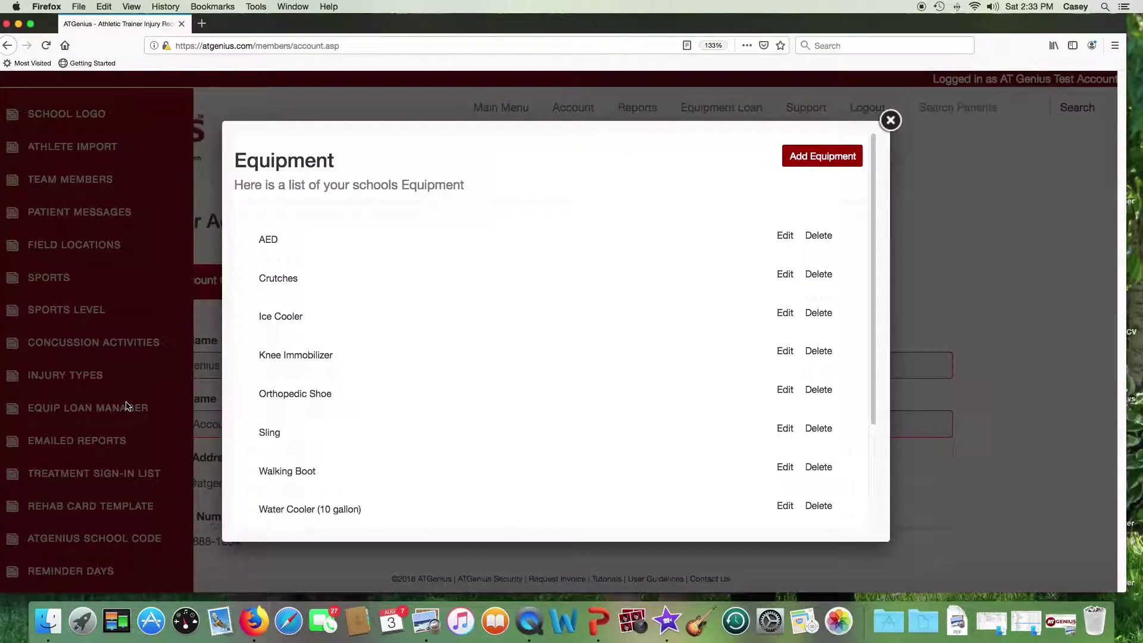
pyautogui.scroll(-3, 255, 440)
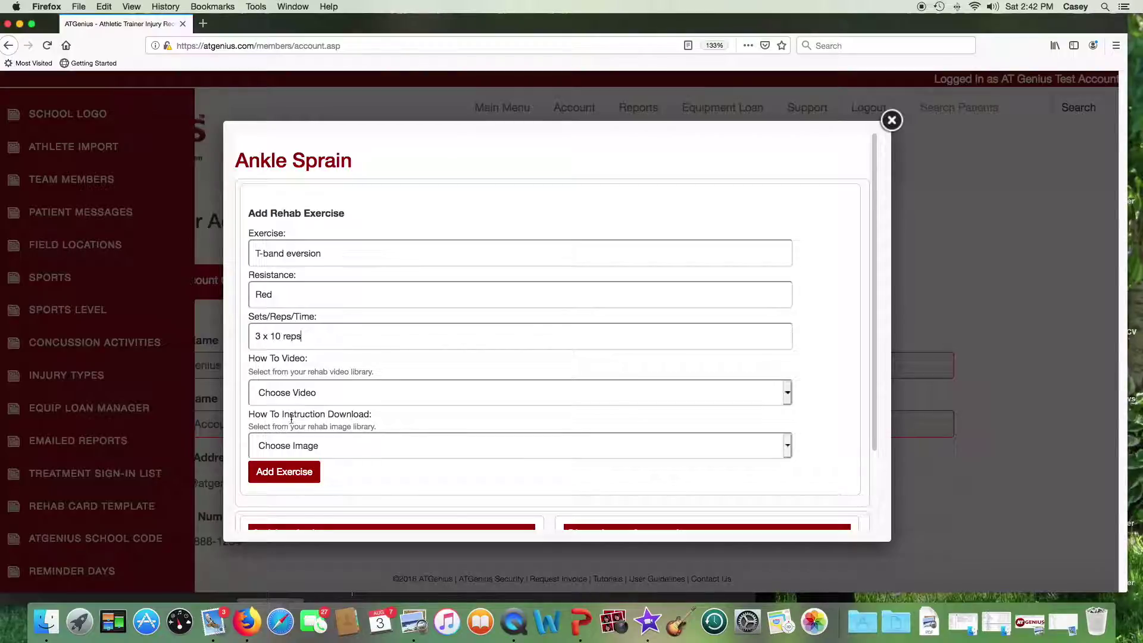
# Add the T-band eversion exercise (Red resistance, 3 x 10) to the Ankle Sprain rehab card
pyautogui.click(287, 474)
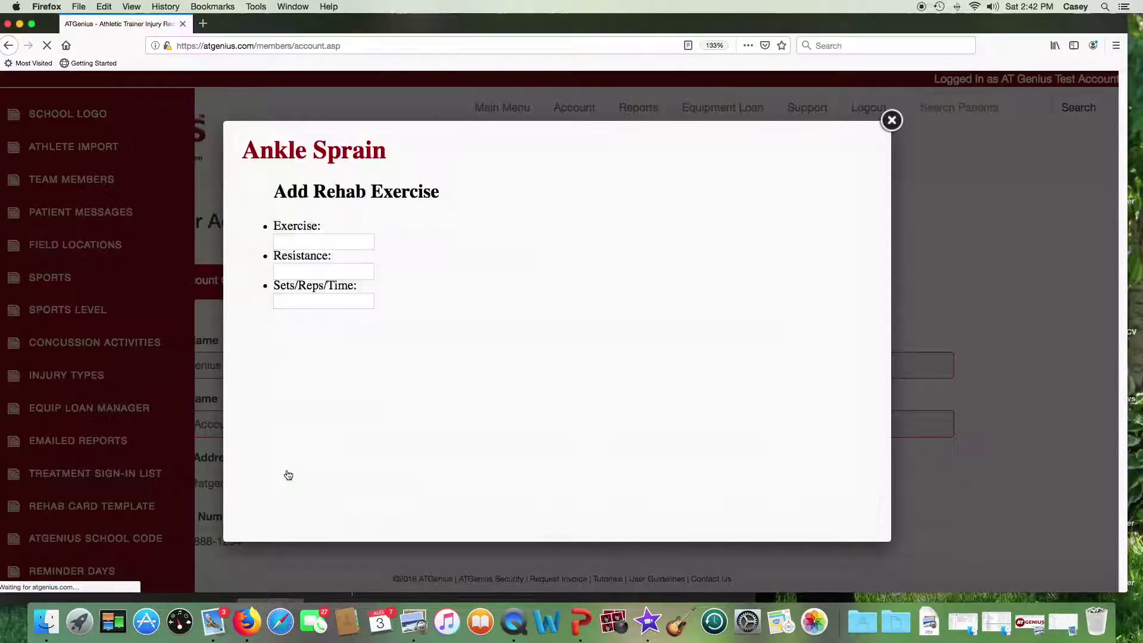
pyautogui.scroll(-2, 288, 475)
pyautogui.scroll(-3, 288, 474)
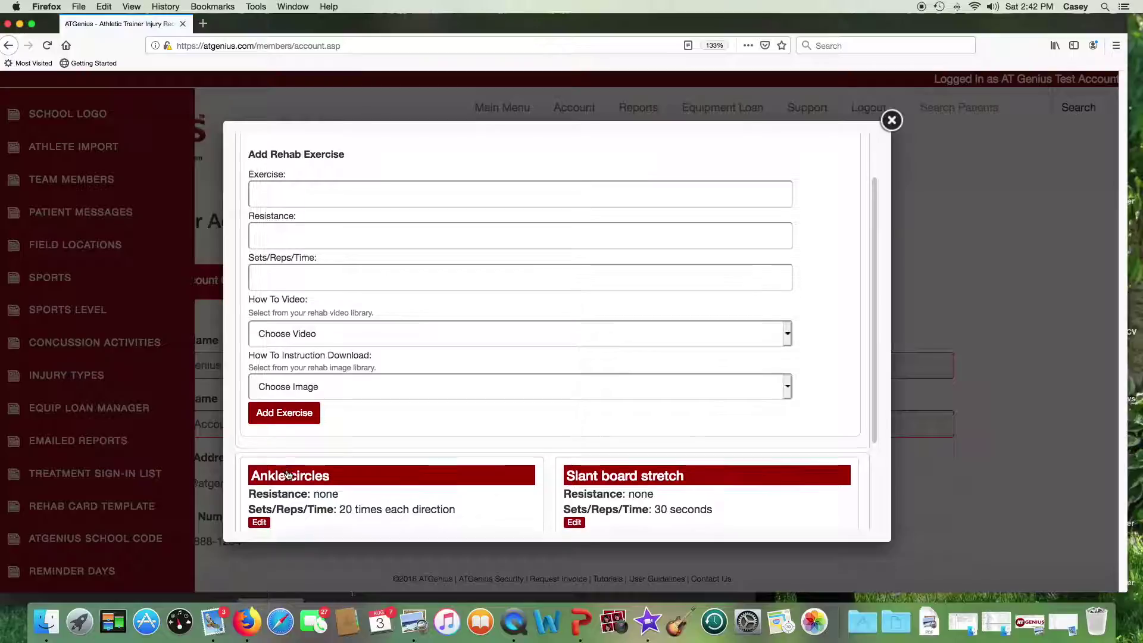
pyautogui.scroll(-1, 287, 473)
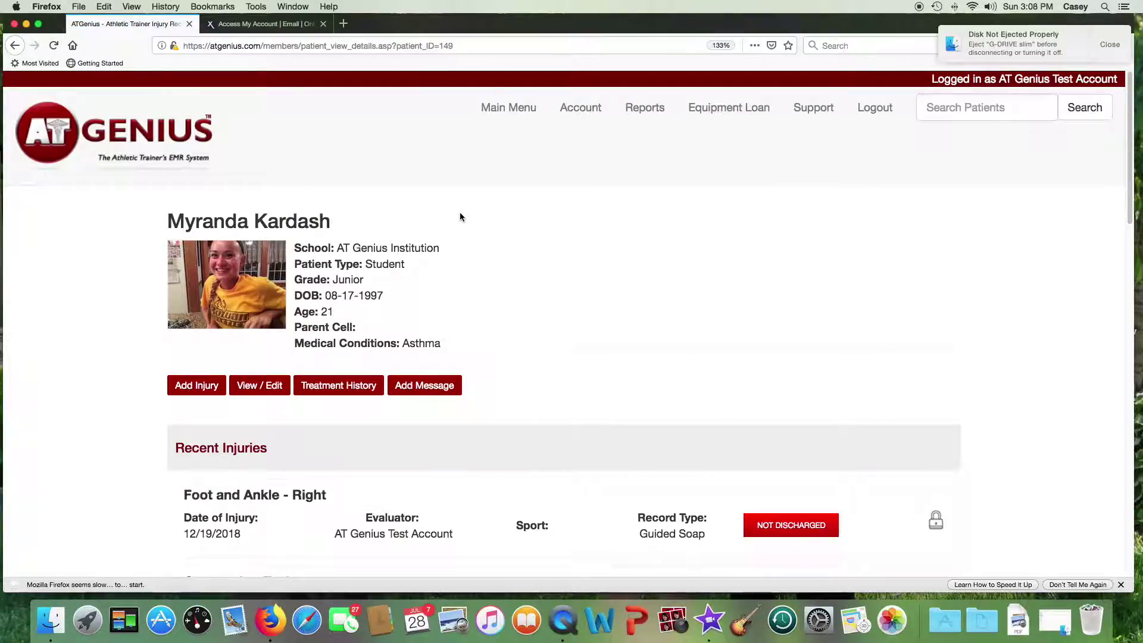
# Start a new injury record for the patient with Foot and Ankle as the injured area
pyautogui.scroll(-1, 459, 216)
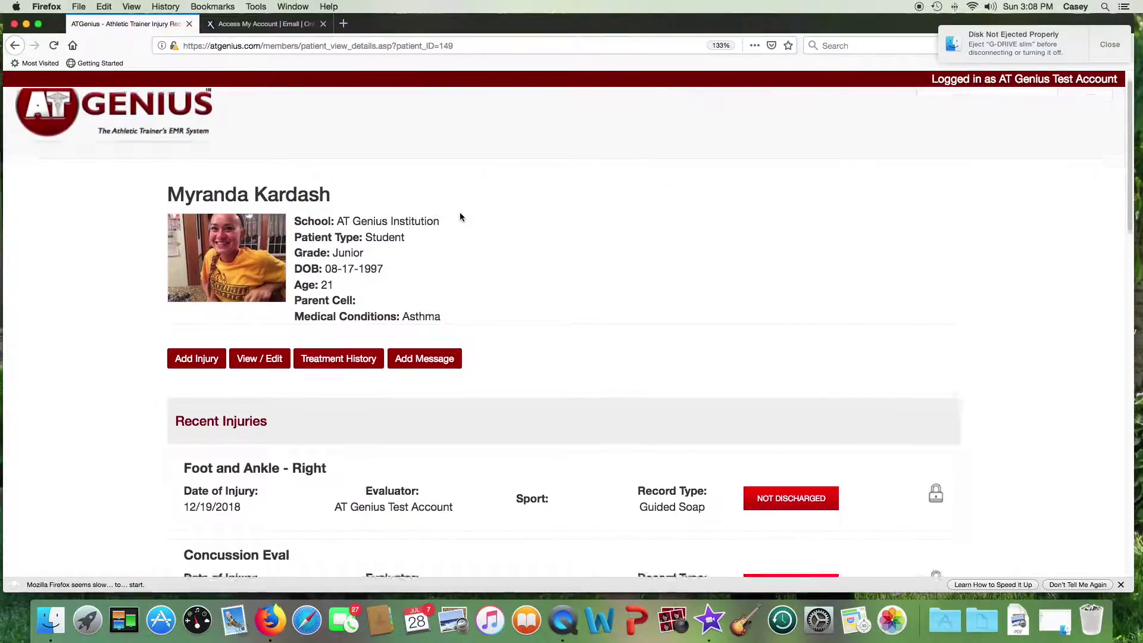
pyautogui.click(194, 353)
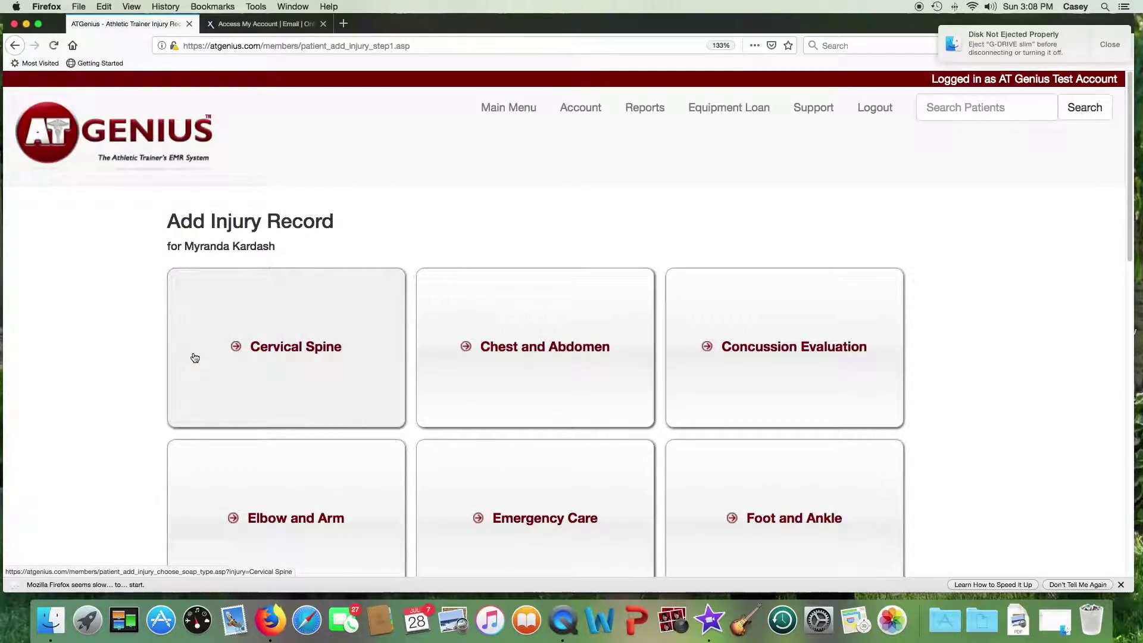
pyautogui.scroll(-2, 195, 358)
pyautogui.scroll(-3, 195, 357)
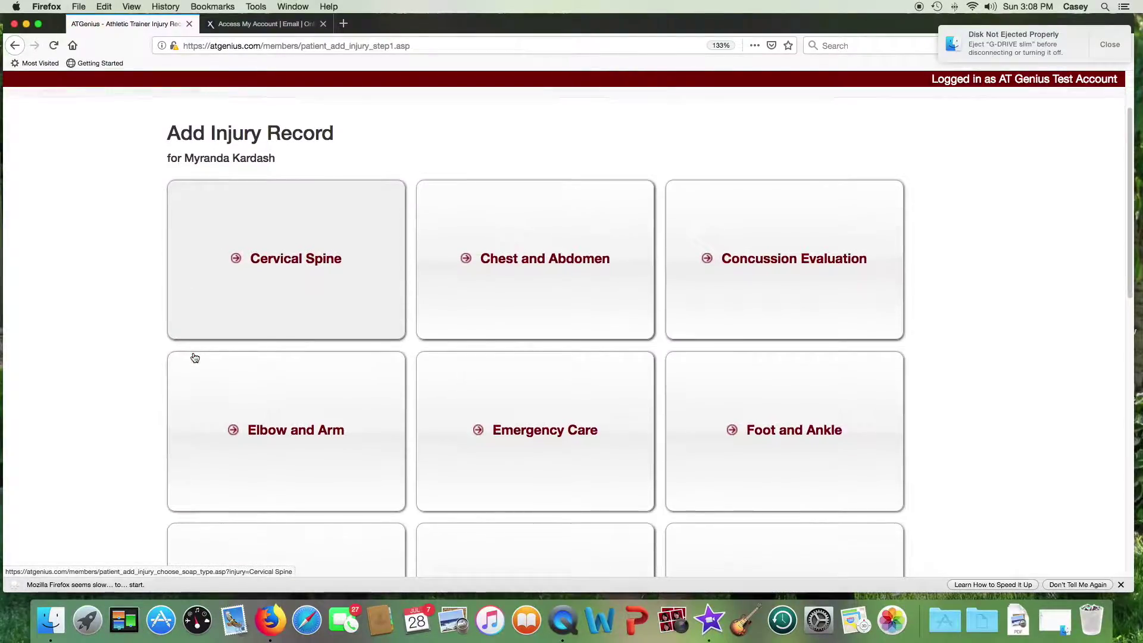
pyautogui.scroll(-1, 195, 357)
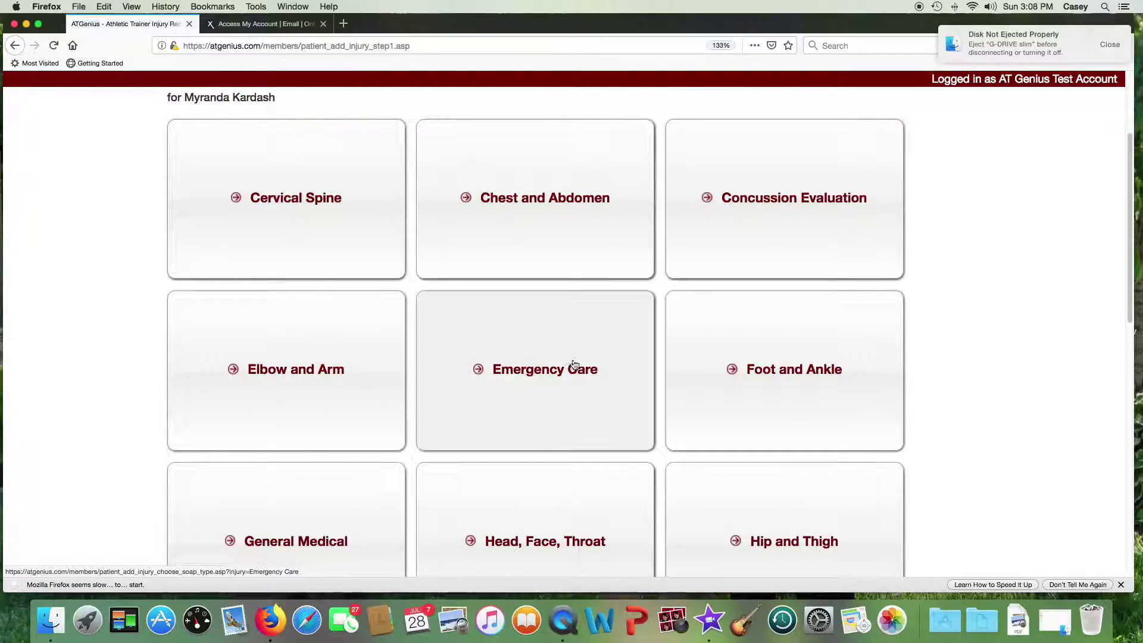
pyautogui.click(744, 371)
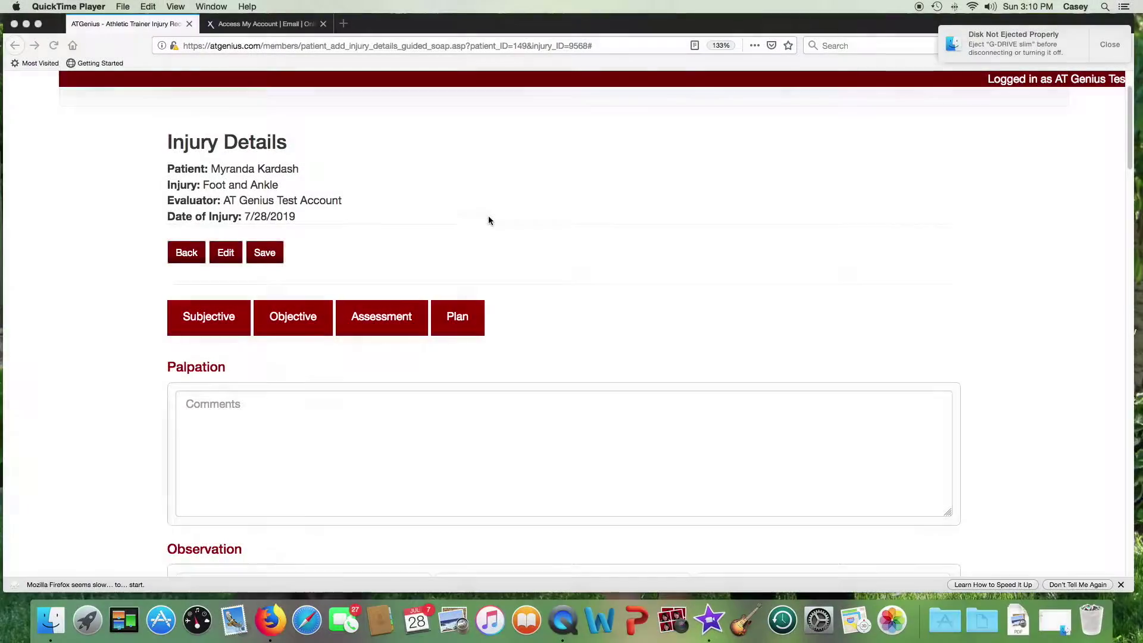
pyautogui.scroll(-2, 488, 220)
pyautogui.scroll(-5, 488, 220)
pyautogui.scroll(-5, 488, 220)
pyautogui.scroll(-5, 488, 220)
pyautogui.scroll(-5, 488, 220)
pyautogui.scroll(-6, 488, 220)
pyautogui.scroll(-6, 488, 220)
pyautogui.scroll(-6, 489, 220)
pyautogui.scroll(-6, 490, 220)
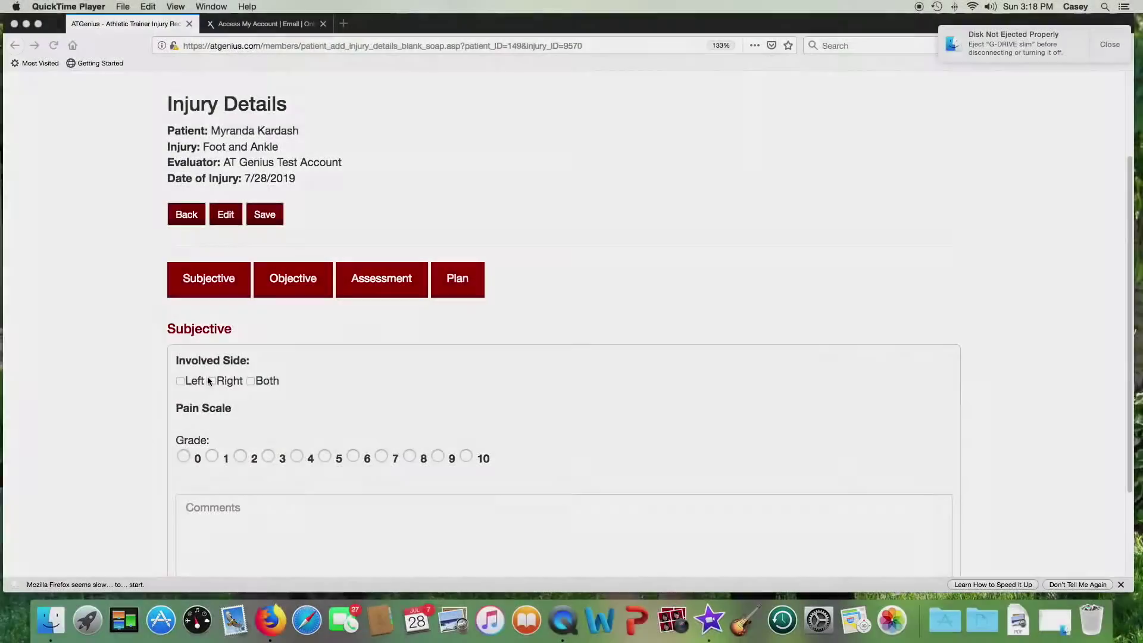
# Mark the right side with pain grade 4 under Subjective, then review the Objective section
pyautogui.click(212, 381)
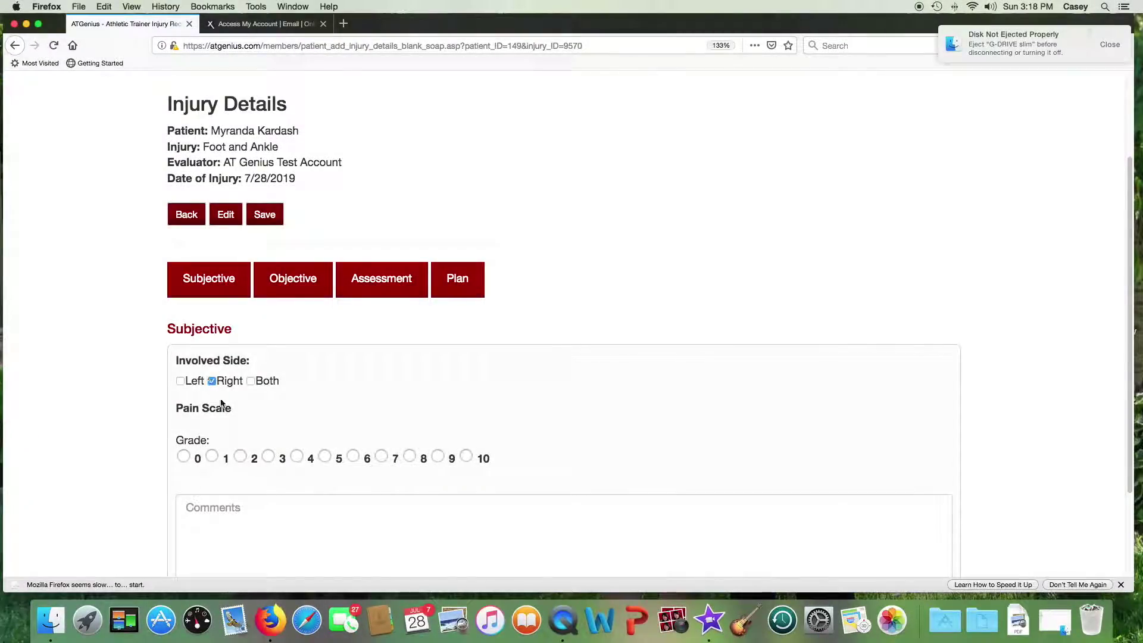
pyautogui.click(297, 456)
pyautogui.click(290, 293)
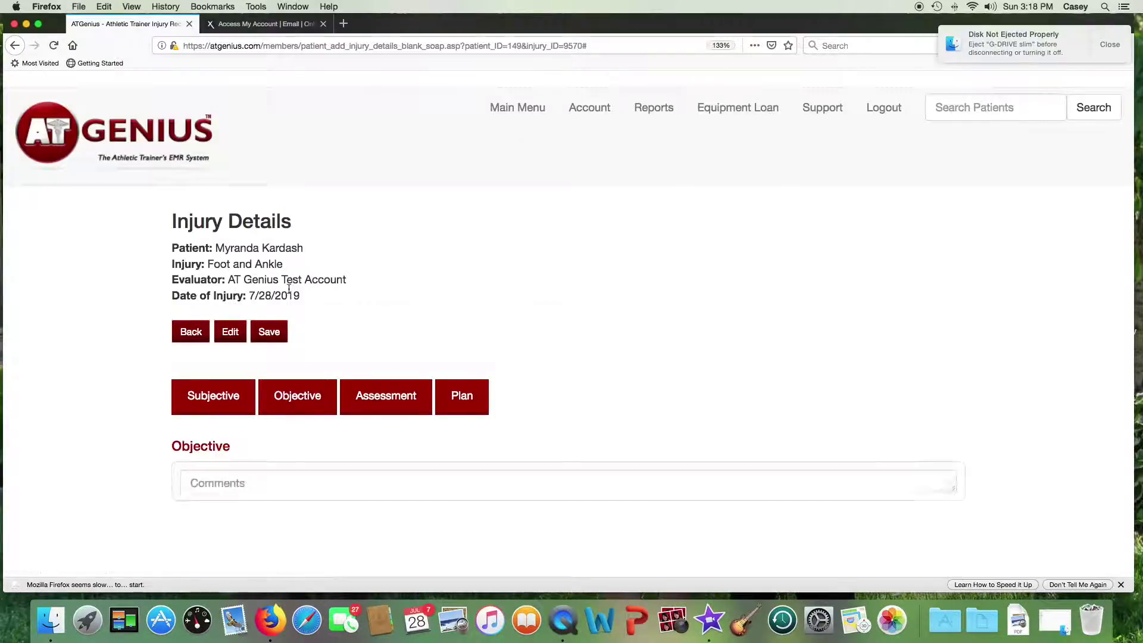
pyautogui.scroll(-2, 288, 294)
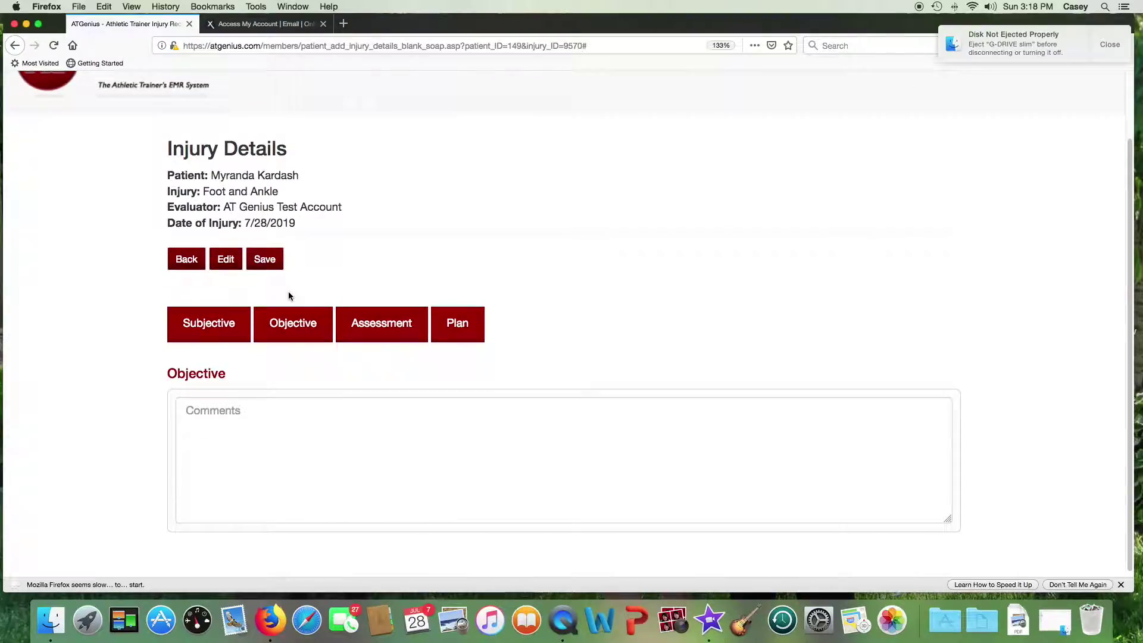
# Set the Assessment's report injury type to Ligament Sprain, then review the Plan section
pyautogui.click(376, 330)
pyautogui.scroll(-3, 298, 420)
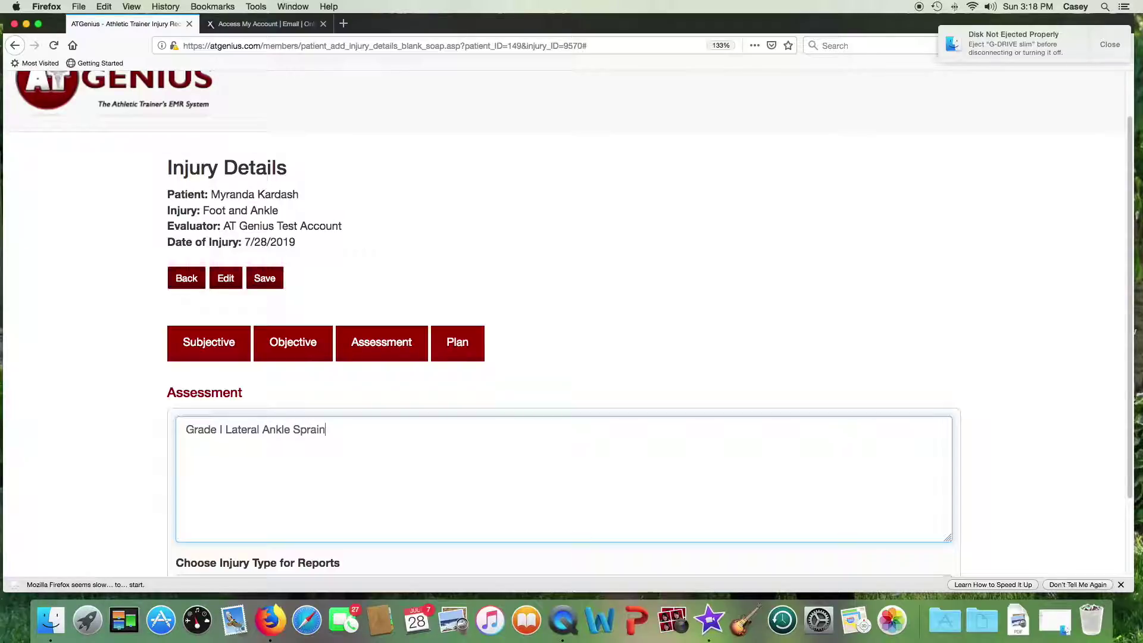
pyautogui.scroll(-3, 571, 331)
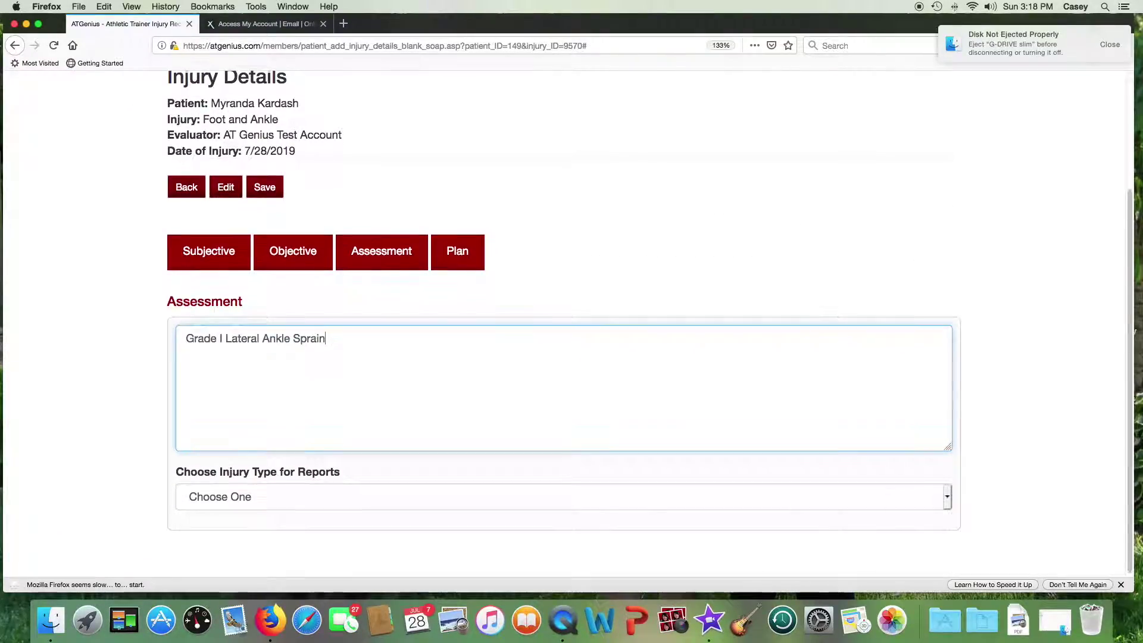
pyautogui.click(215, 502)
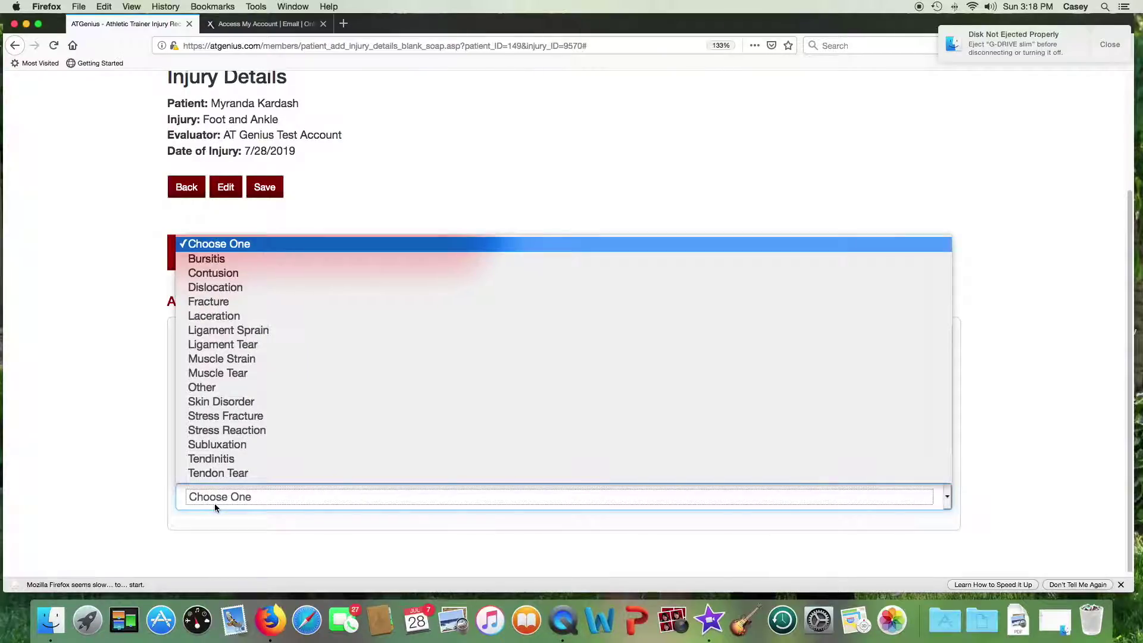
pyautogui.click(229, 331)
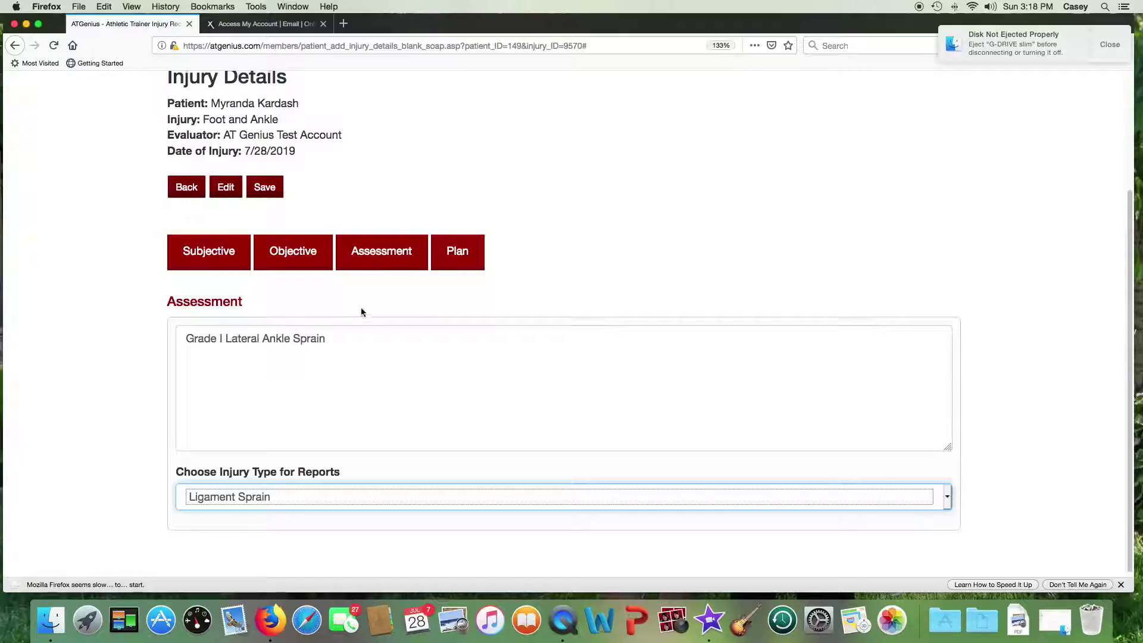
pyautogui.click(453, 269)
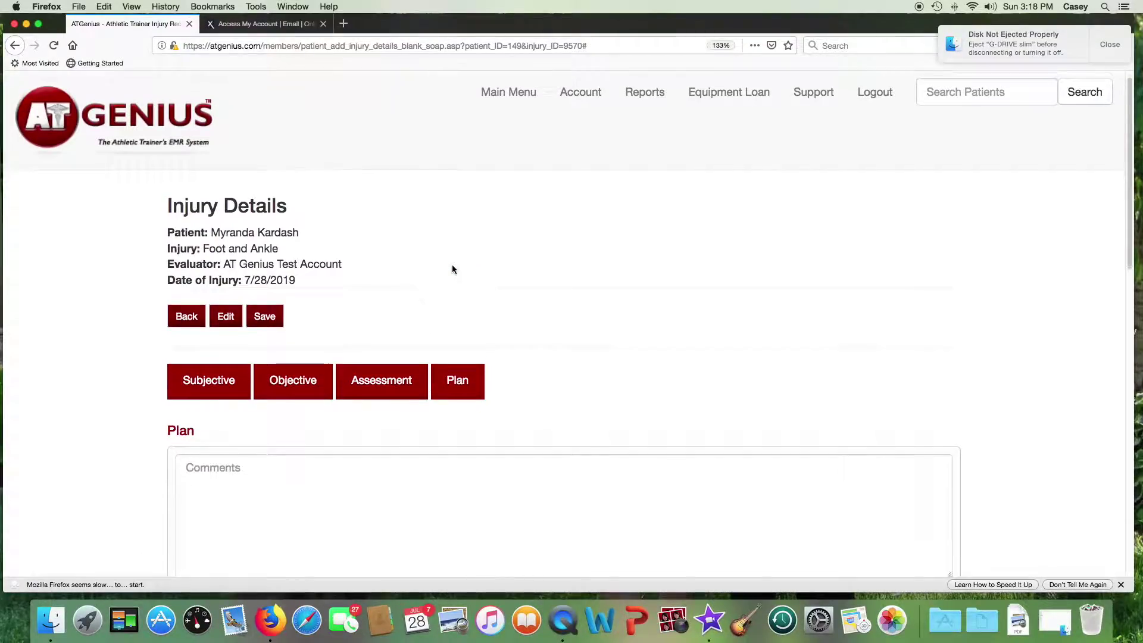
pyautogui.scroll(-3, 452, 269)
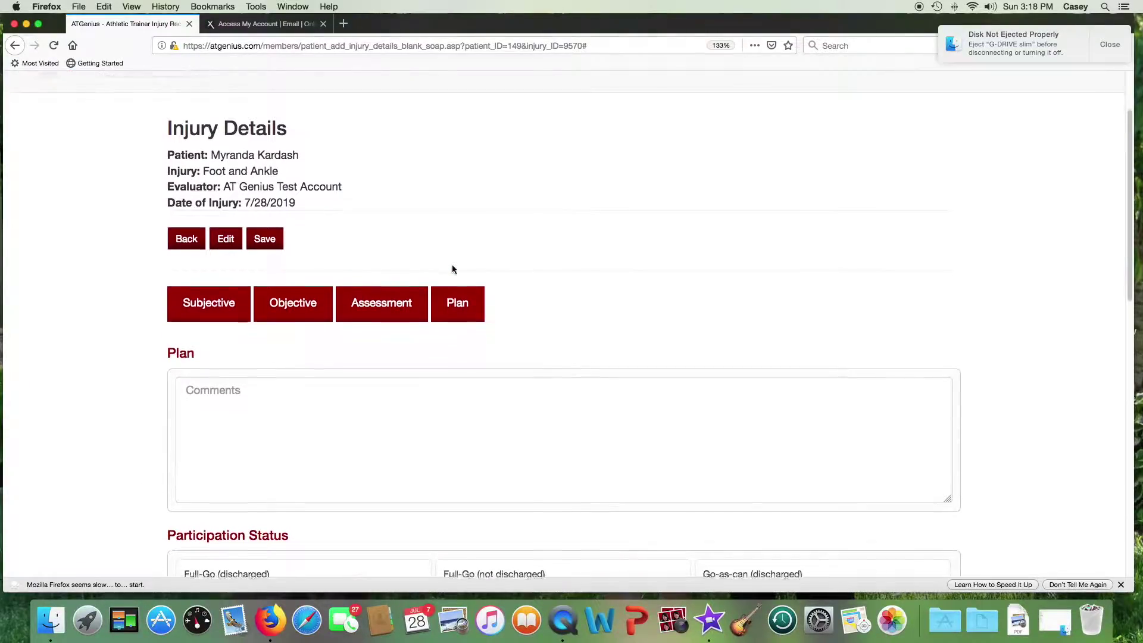
pyautogui.scroll(-4, 452, 268)
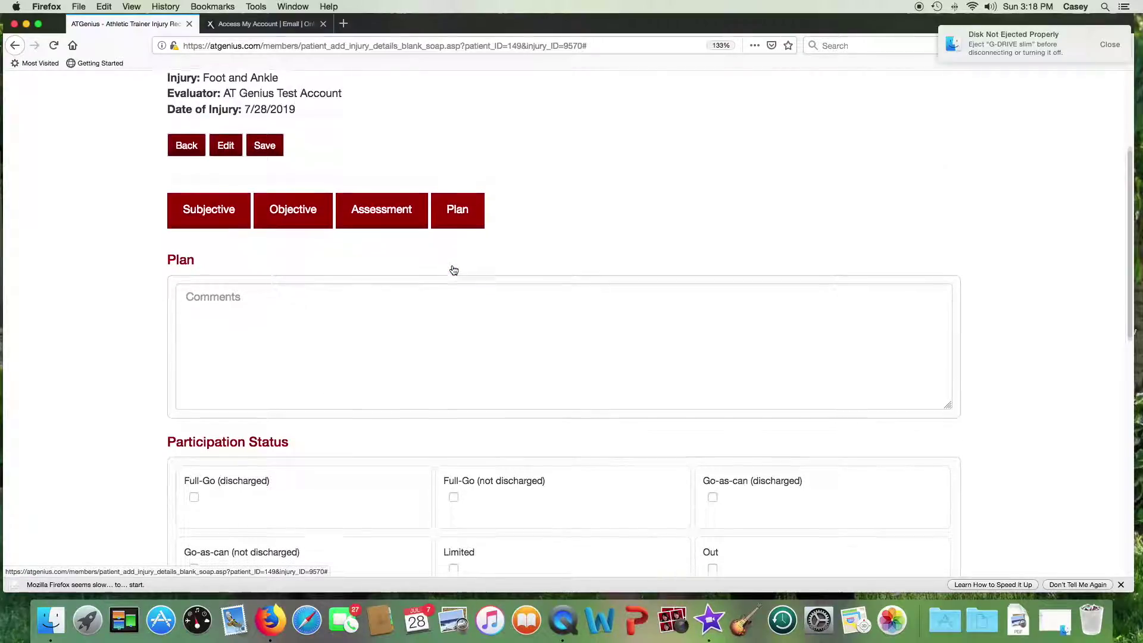
pyautogui.scroll(-3, 453, 269)
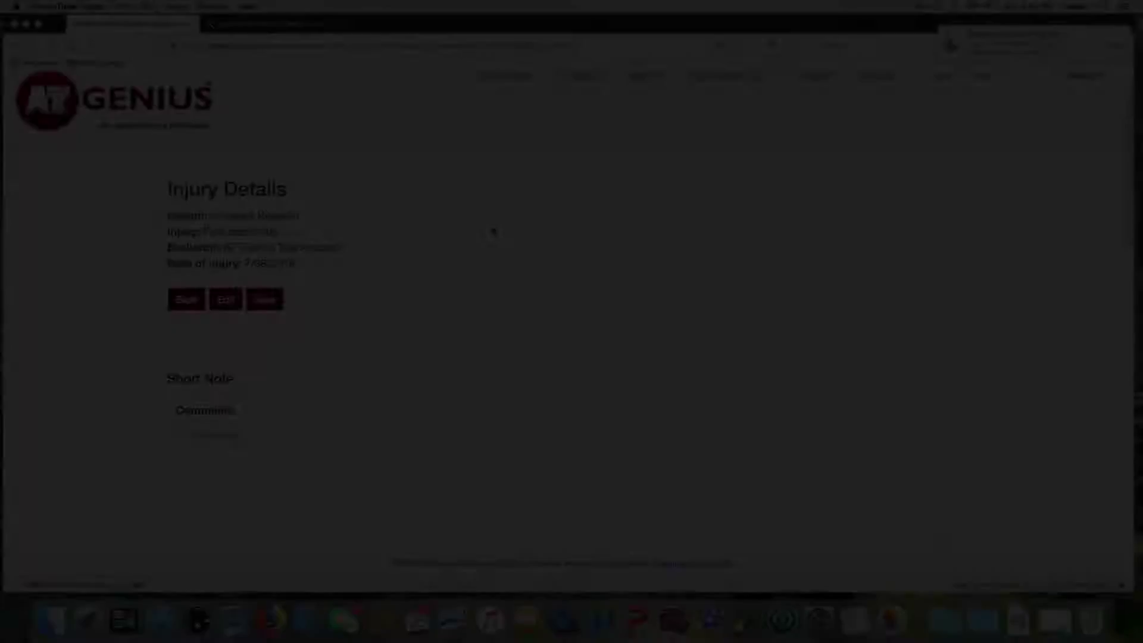
# Scroll the Short Note form through Involved Side, Injury Type, Participation Status and Communication sections
pyautogui.scroll(-3, 493, 231)
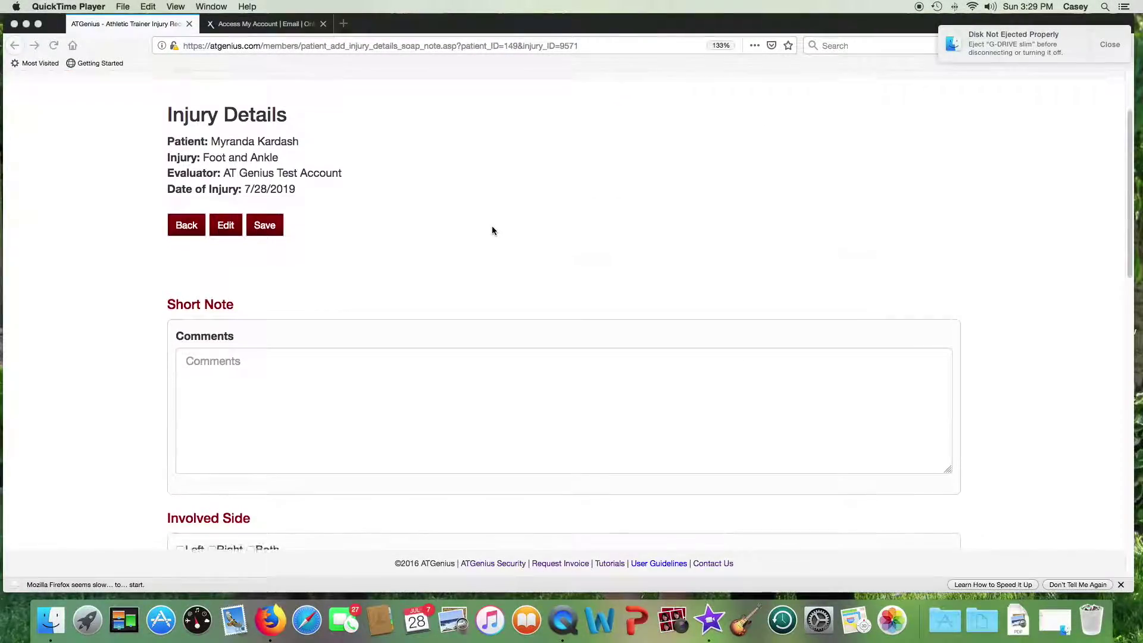
pyautogui.scroll(-3, 492, 231)
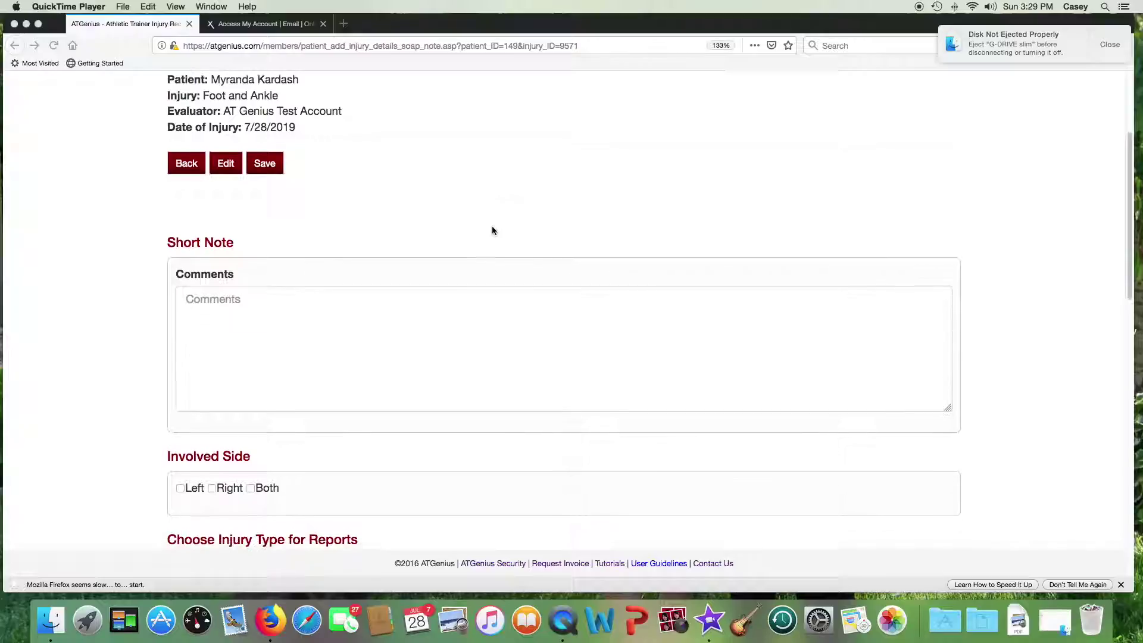
pyautogui.scroll(-2, 492, 230)
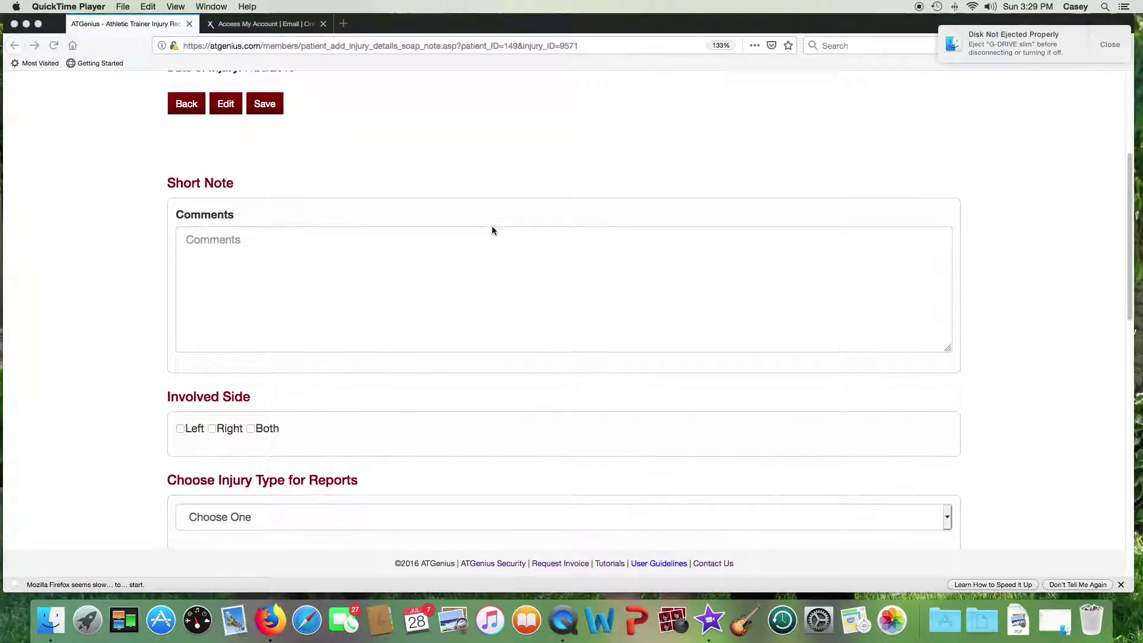
pyautogui.scroll(-3, 492, 230)
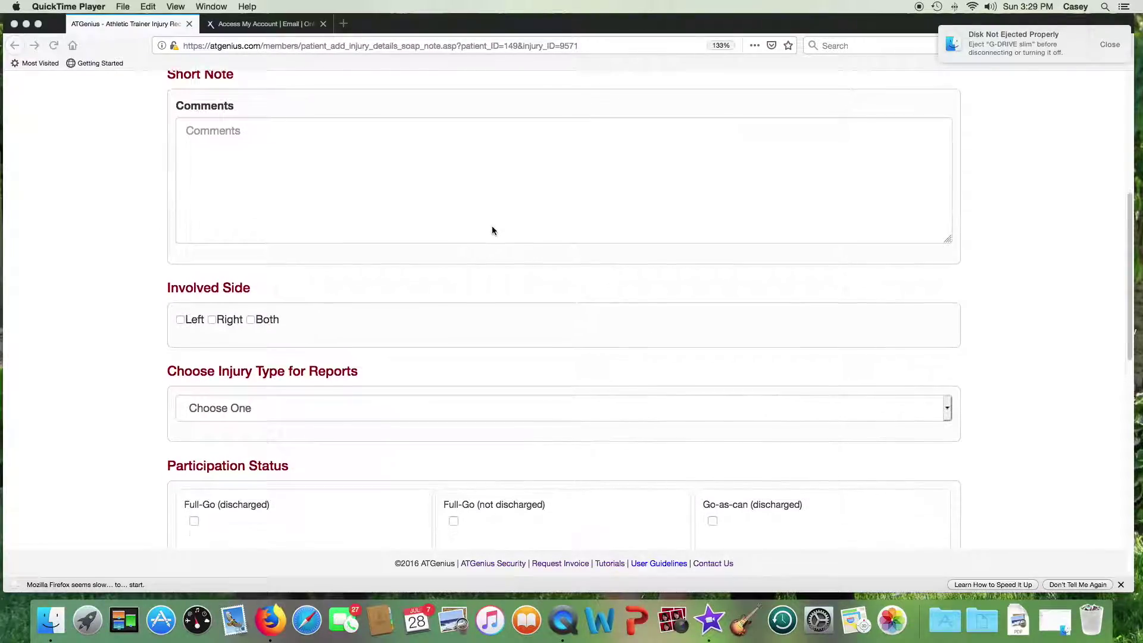
pyautogui.scroll(-3, 492, 231)
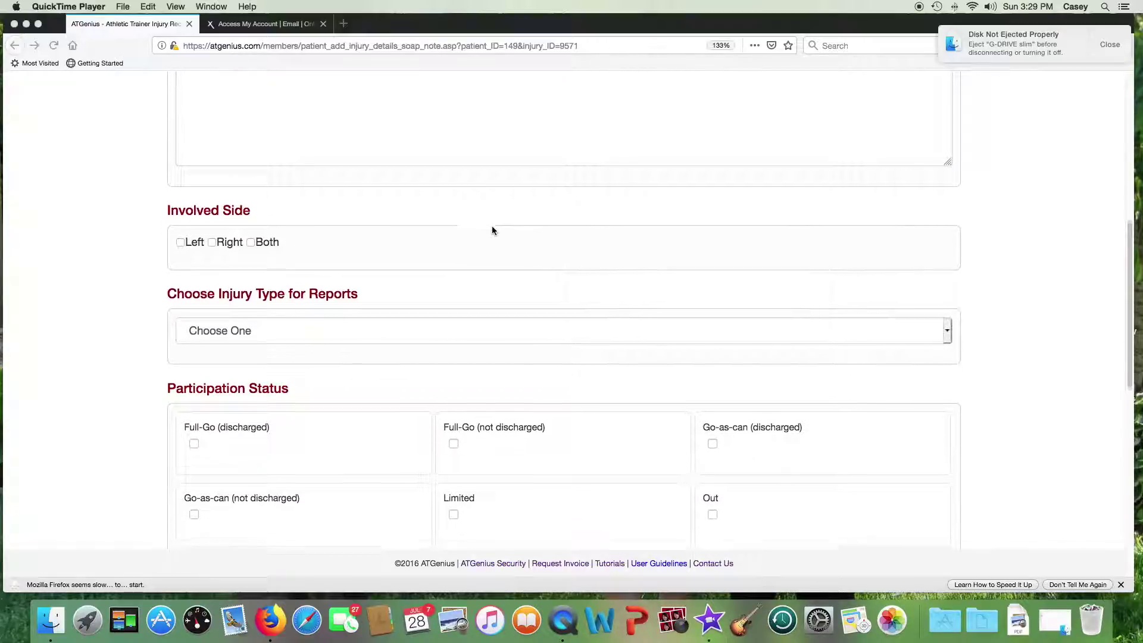
pyautogui.scroll(-3, 491, 230)
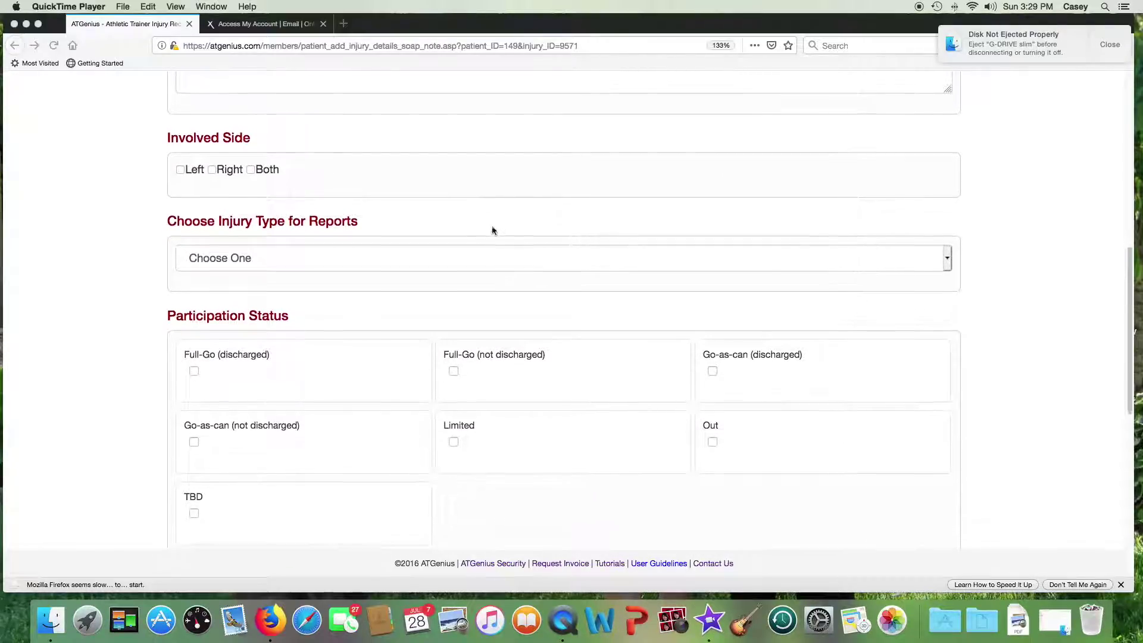
pyautogui.scroll(-3, 491, 230)
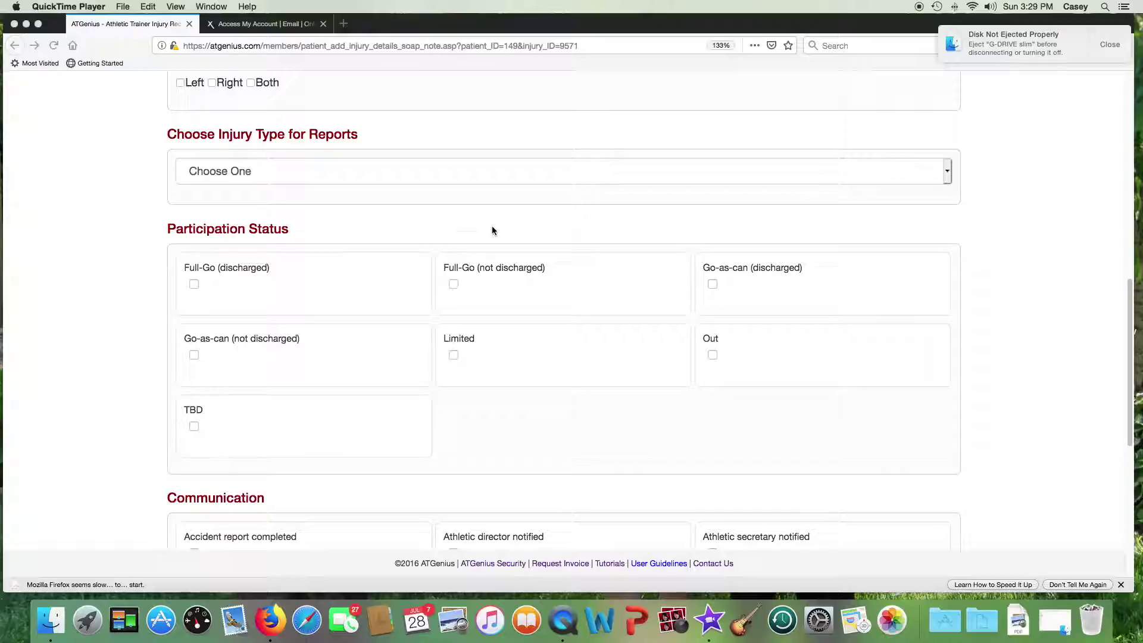
pyautogui.scroll(-3, 491, 231)
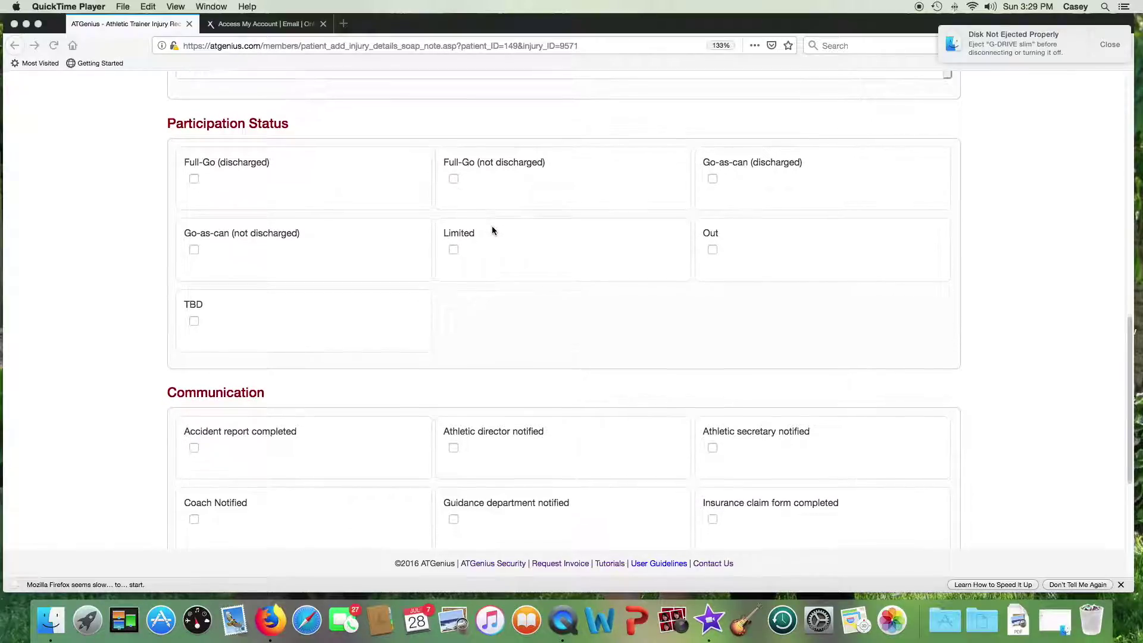
pyautogui.scroll(-3, 492, 230)
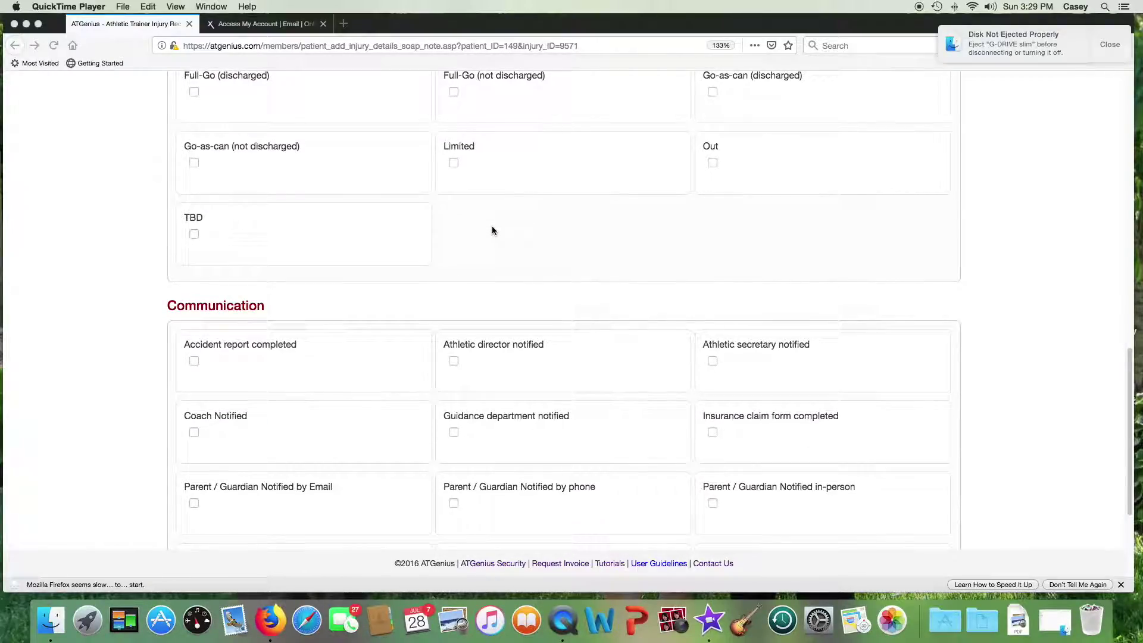
pyautogui.scroll(-4, 492, 230)
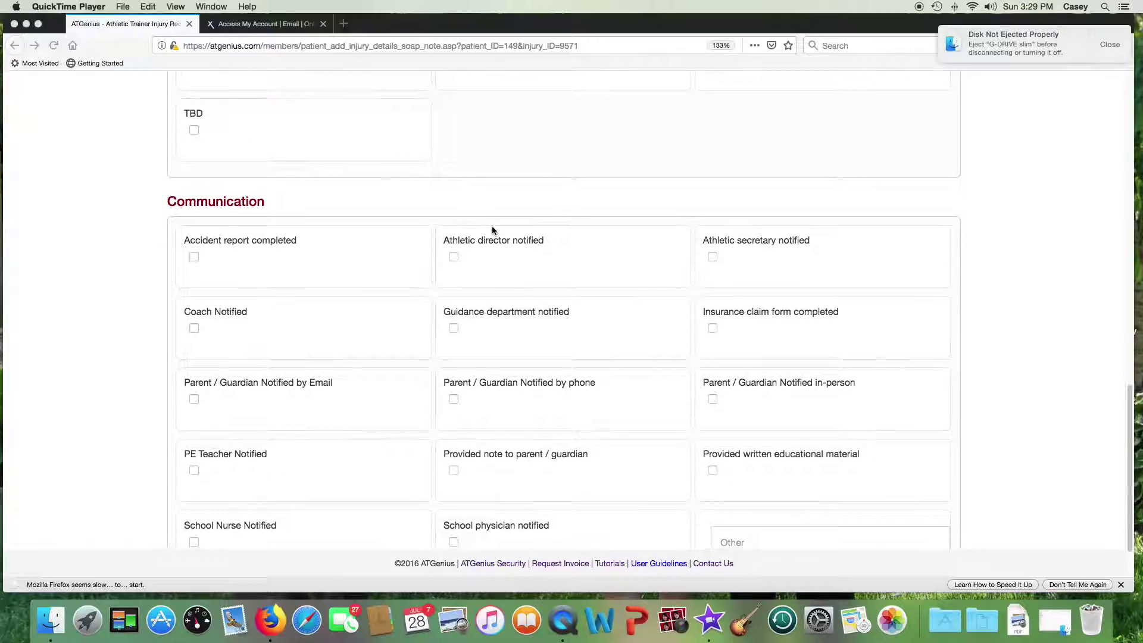
pyautogui.scroll(-1, 492, 230)
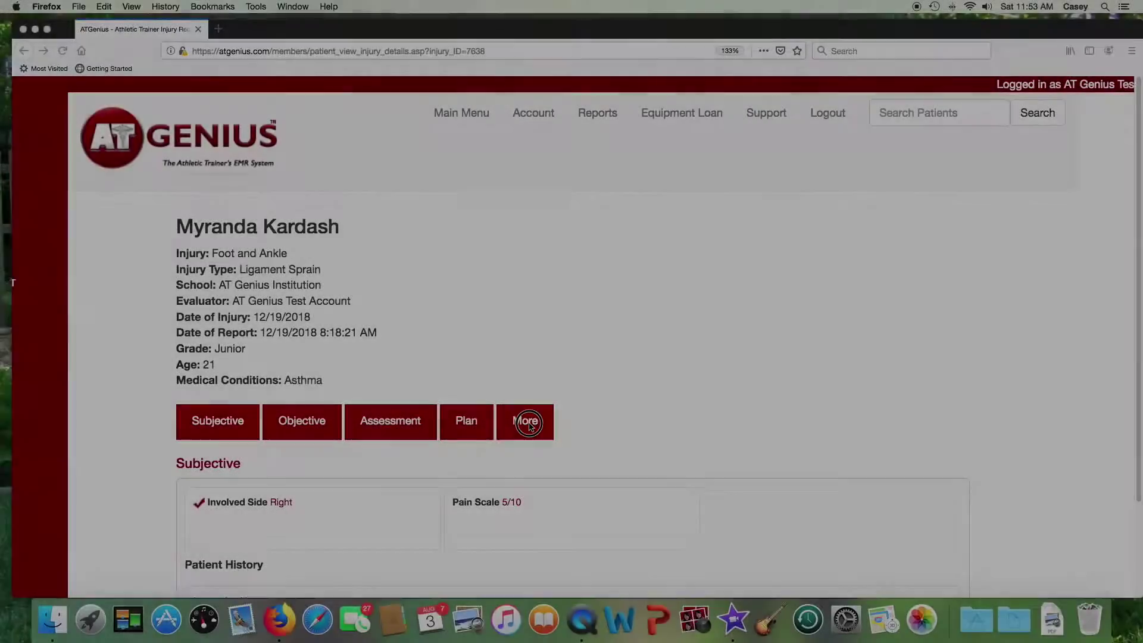
# Open the More side menu of extra actions on the injury details page
pyautogui.click(525, 422)
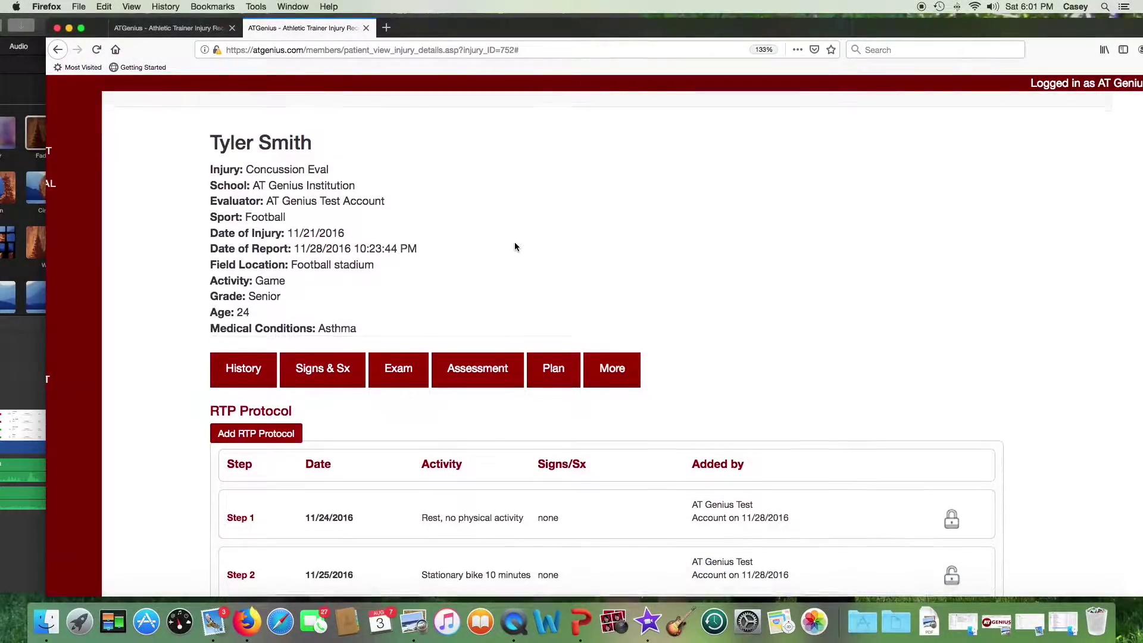
# Show the Add RTP Protocol form, then the Date of Injury calendar on a new injury form
pyautogui.scroll(-4, 515, 247)
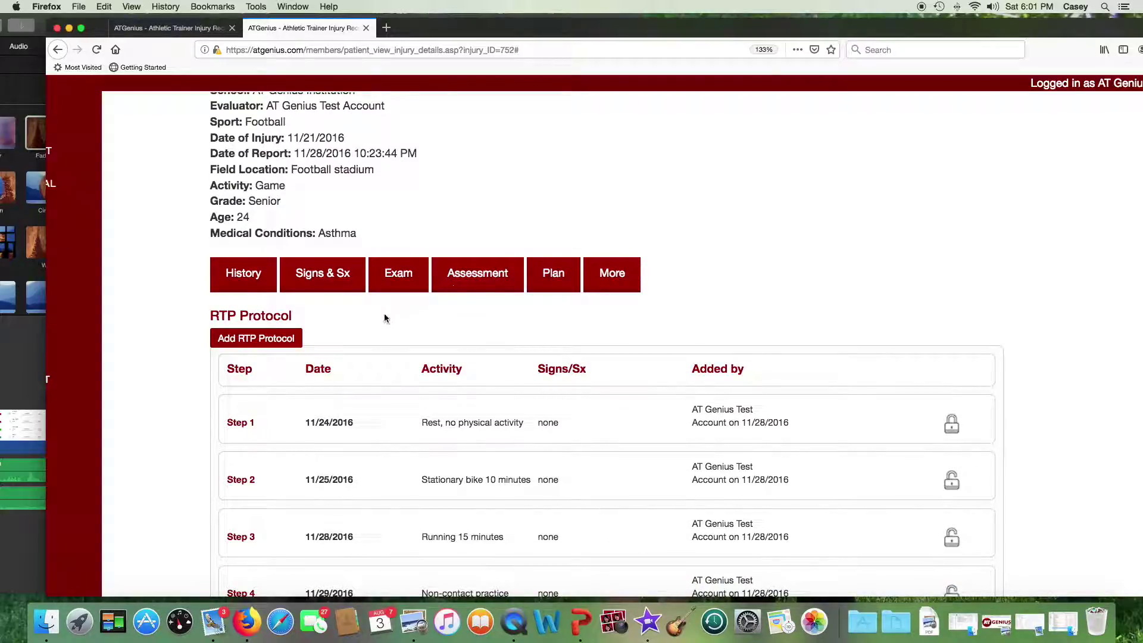
pyautogui.click(286, 338)
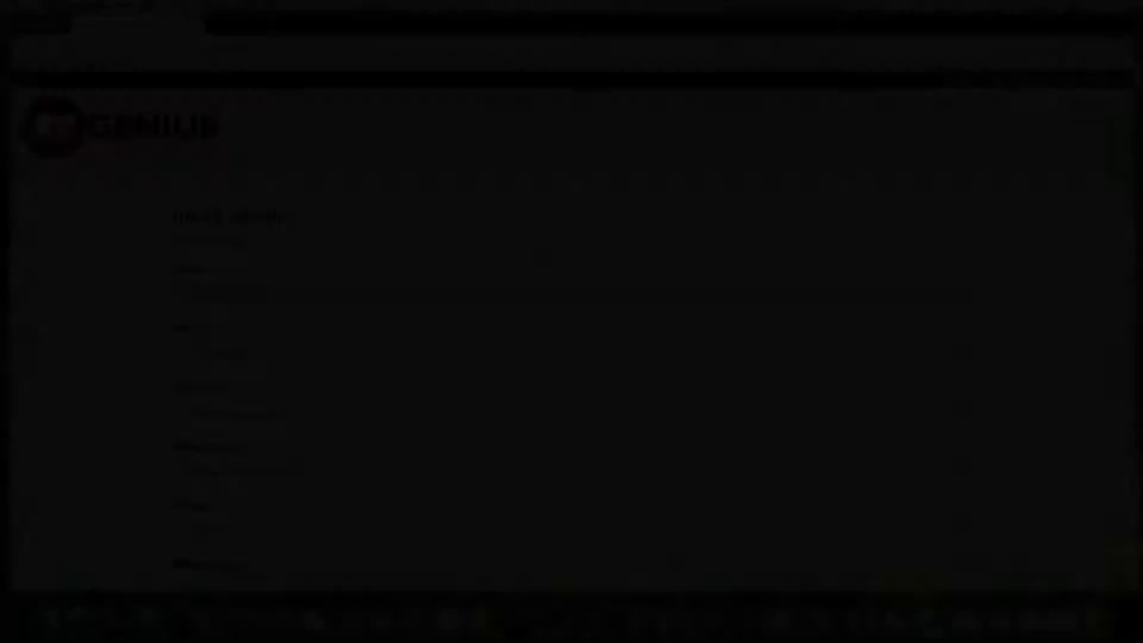
pyautogui.scroll(-2, 534, 264)
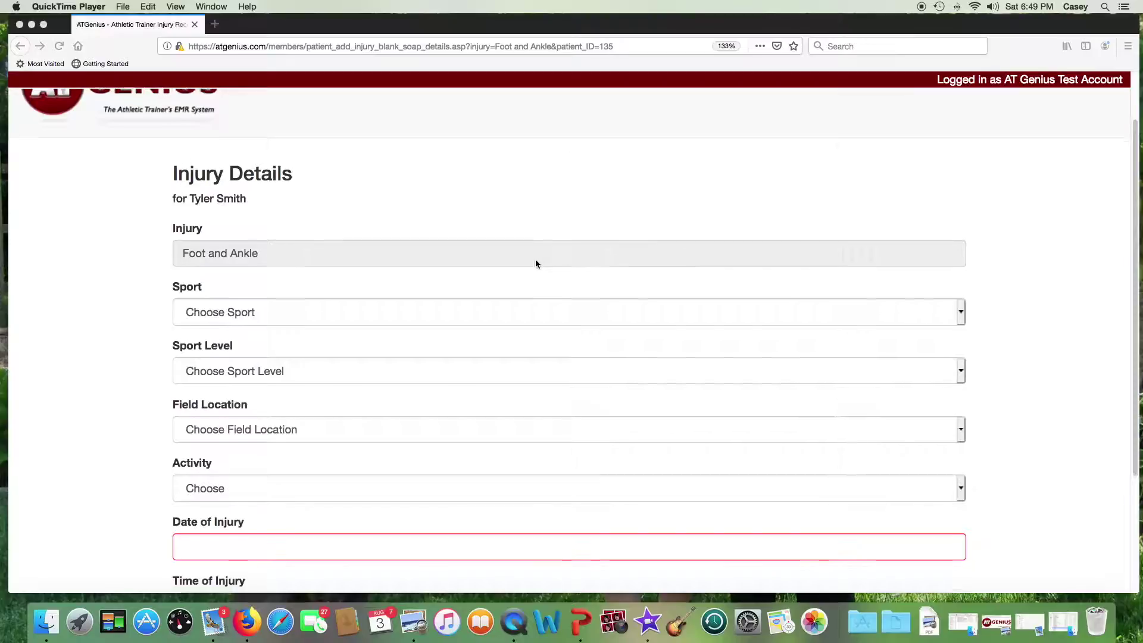
pyautogui.scroll(-3, 535, 263)
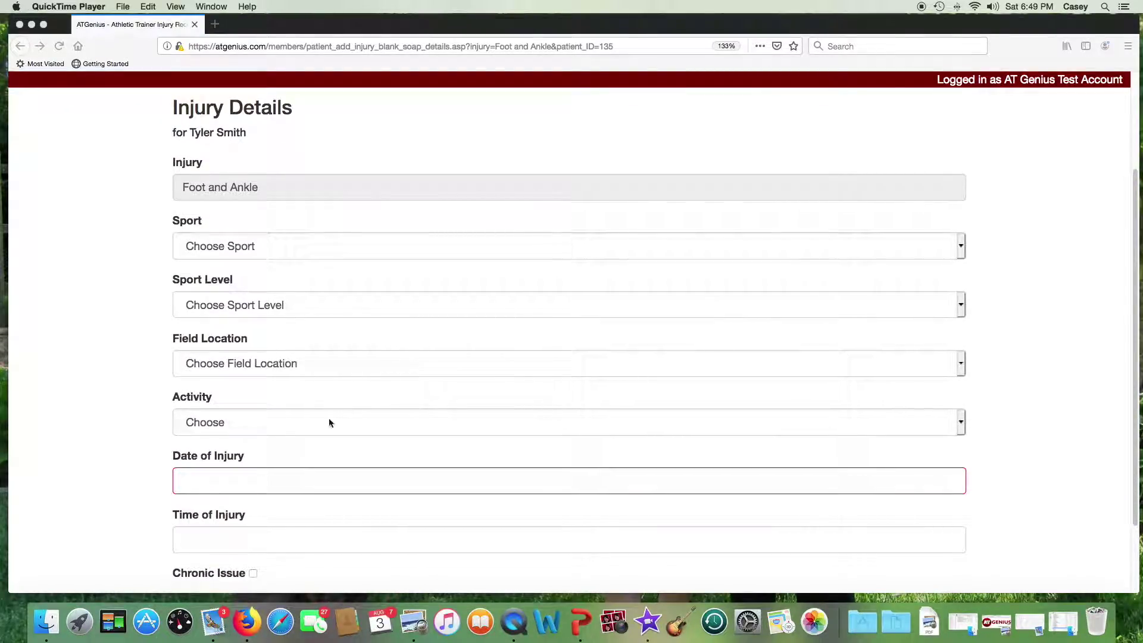
pyautogui.click(212, 482)
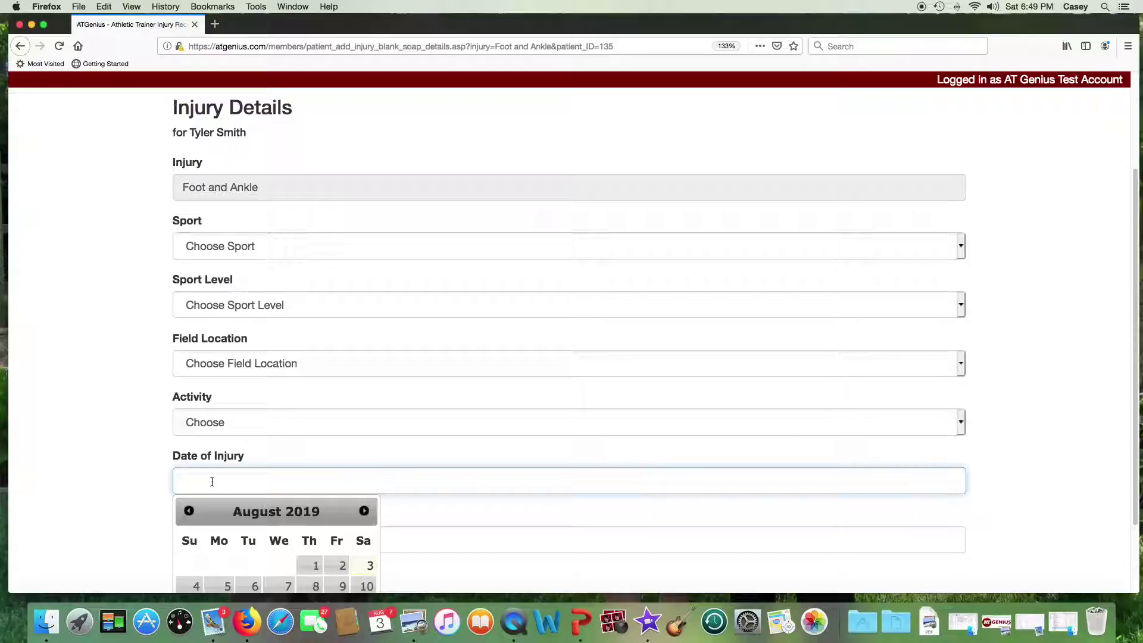
pyautogui.scroll(-2, 212, 481)
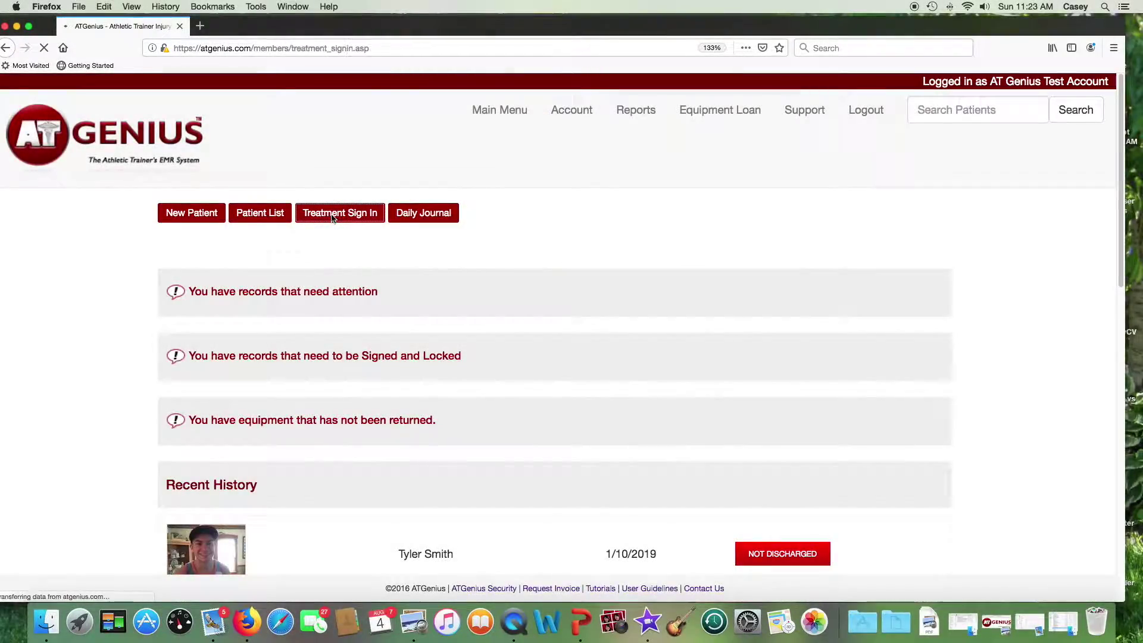
# Review the sign-in's logged treatments and the 12/30/2018 rehab summary, closing each
pyautogui.scroll(-3, 331, 219)
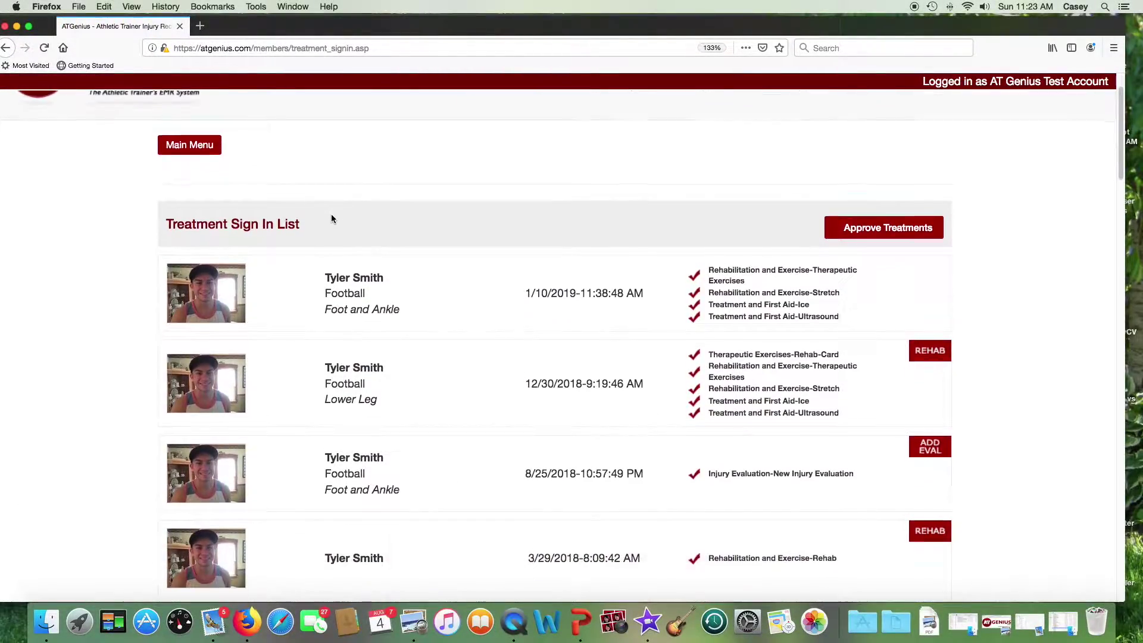
pyautogui.scroll(-1, 332, 219)
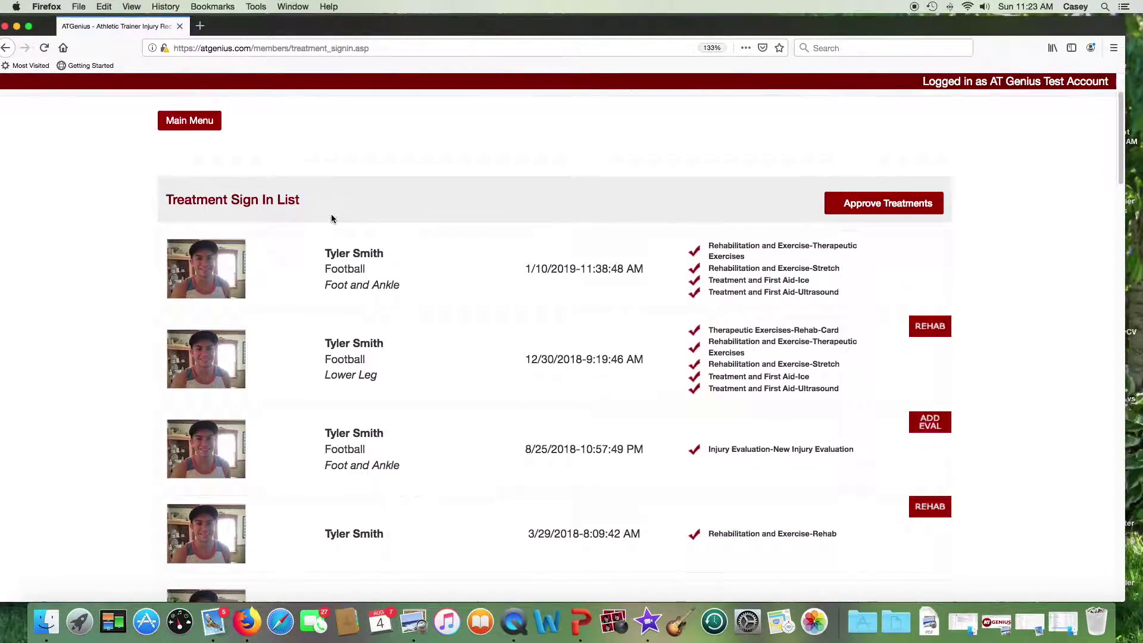
pyautogui.click(728, 273)
pyautogui.scroll(-3, 728, 273)
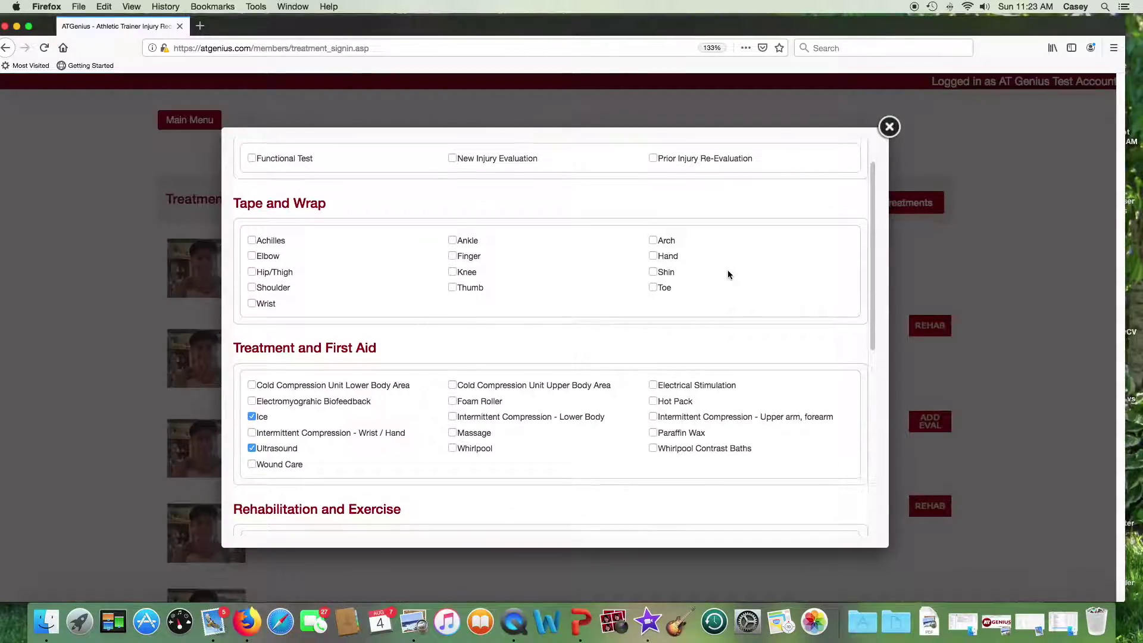
pyautogui.scroll(-3, 727, 272)
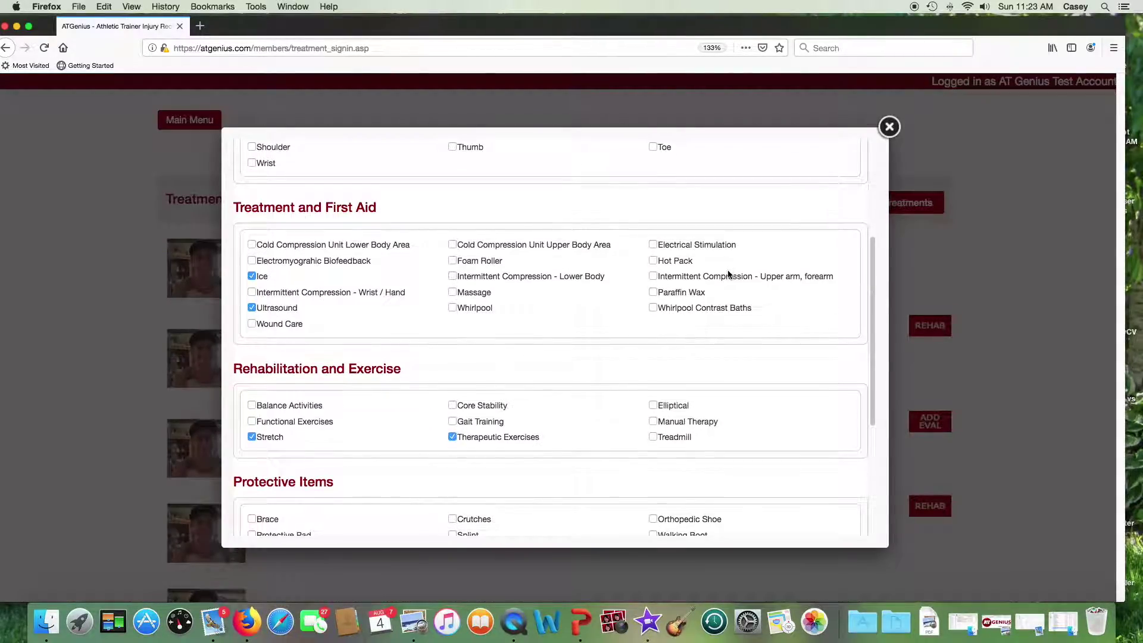
pyautogui.click(889, 127)
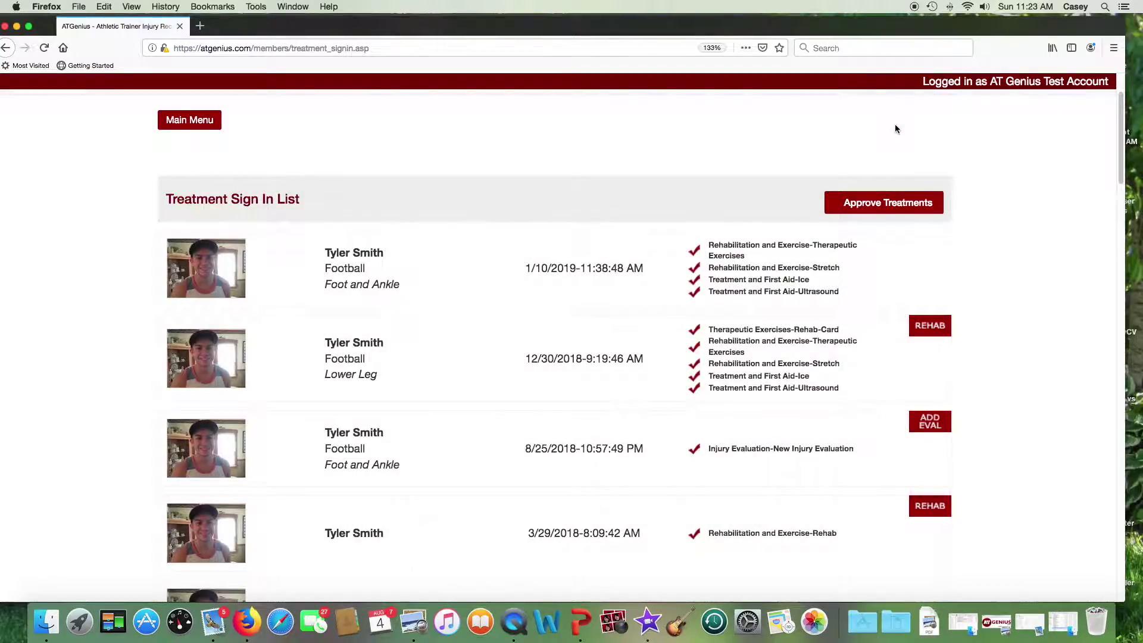
pyautogui.click(925, 329)
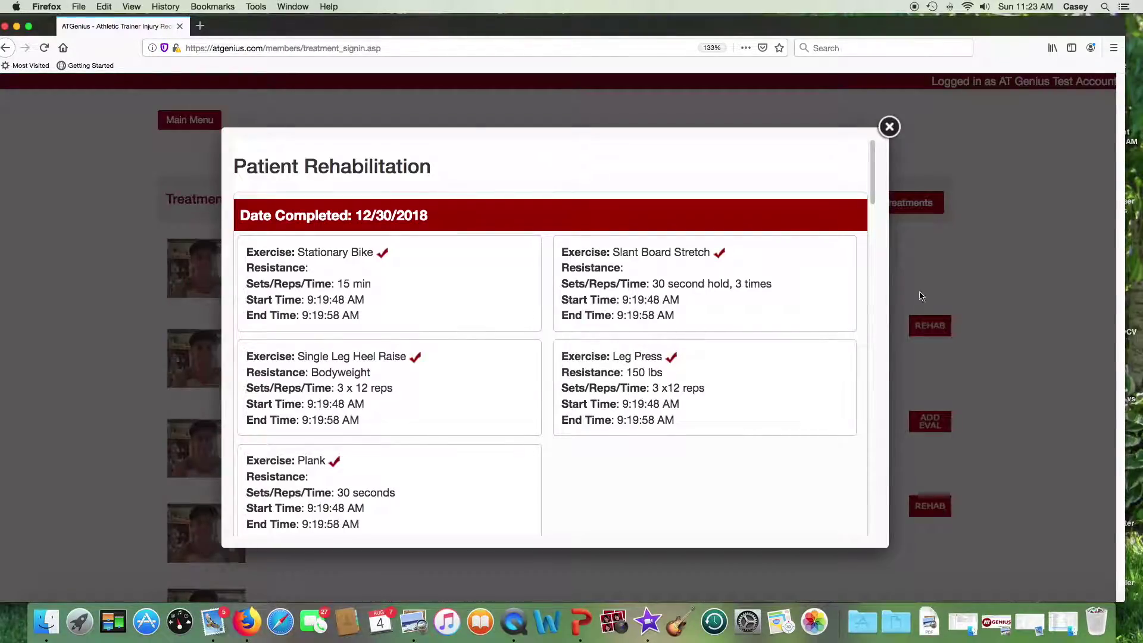
pyautogui.click(889, 126)
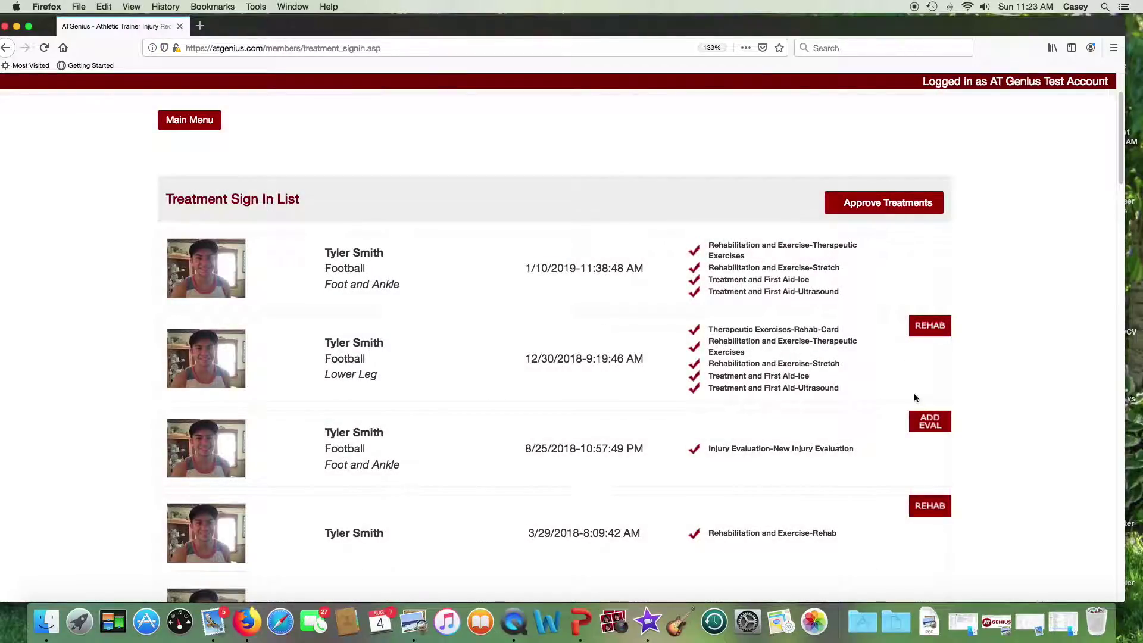
# Start a new injury evaluation via ADD EVAL to reach the body-region choices
pyautogui.click(928, 424)
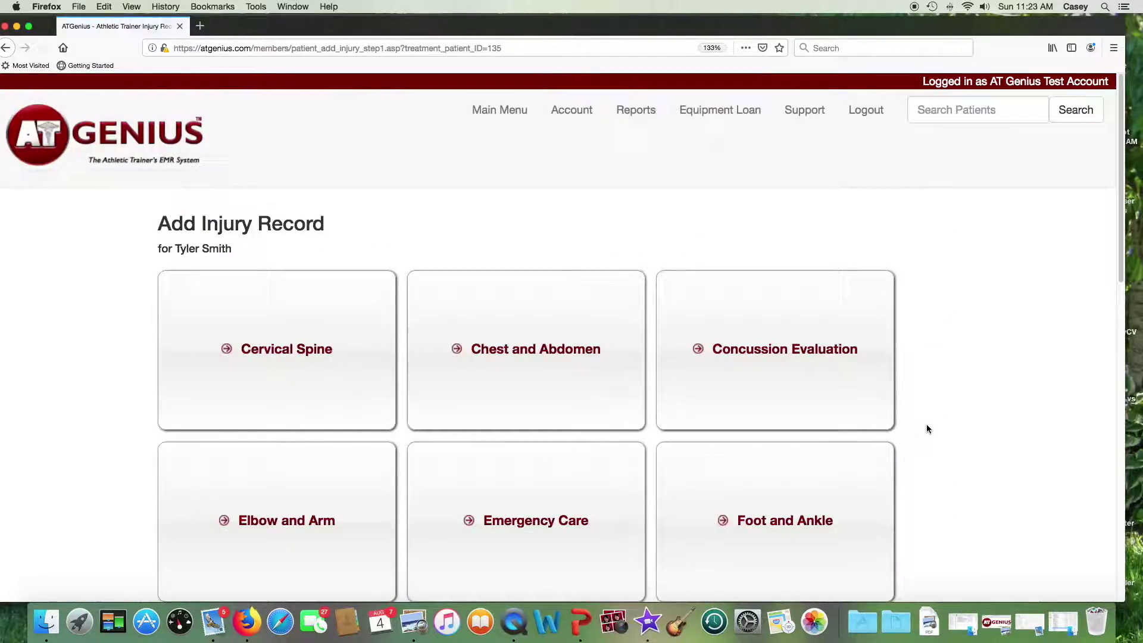
pyautogui.scroll(-3, 926, 423)
pyautogui.scroll(-2, 926, 429)
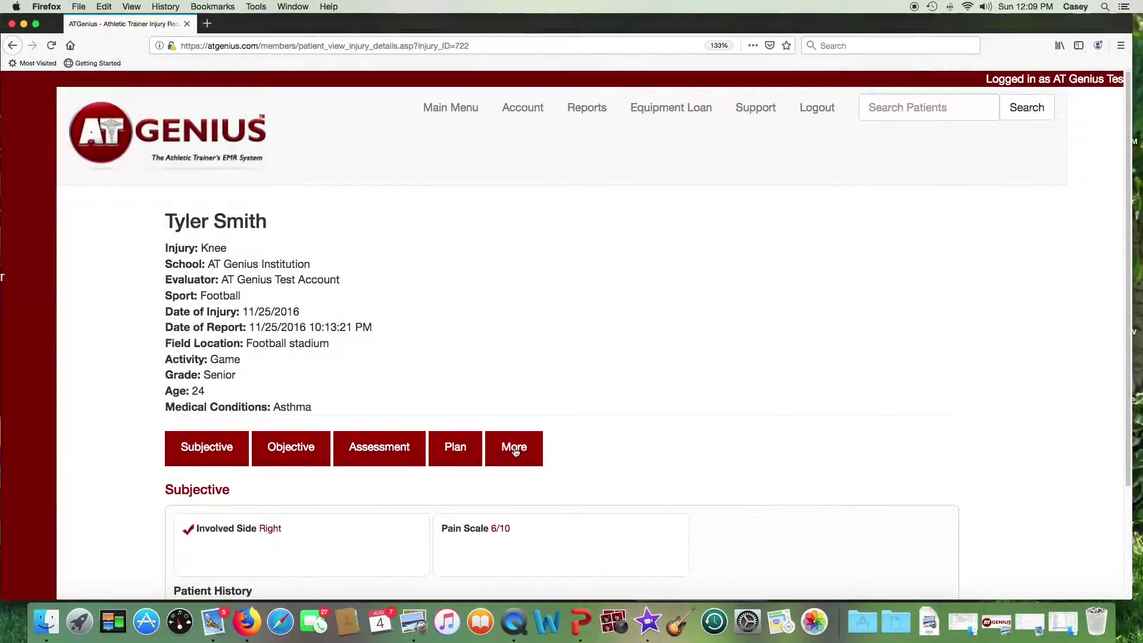
# Add a treatment sign-in from More with sport Football, then tick Ankle
pyautogui.click(514, 447)
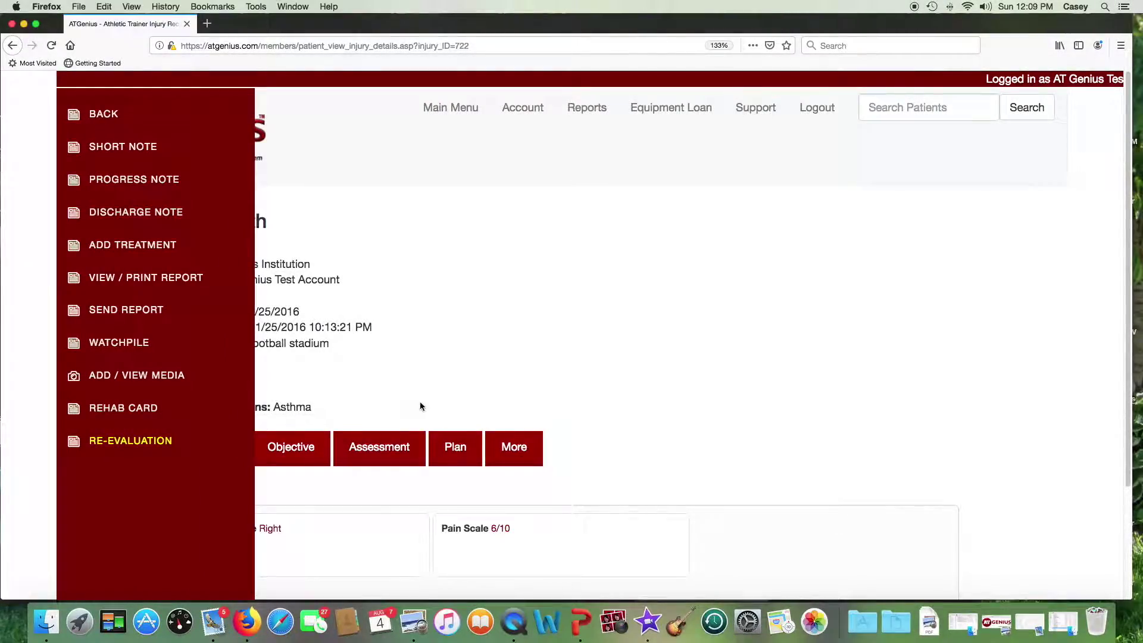
pyautogui.click(172, 244)
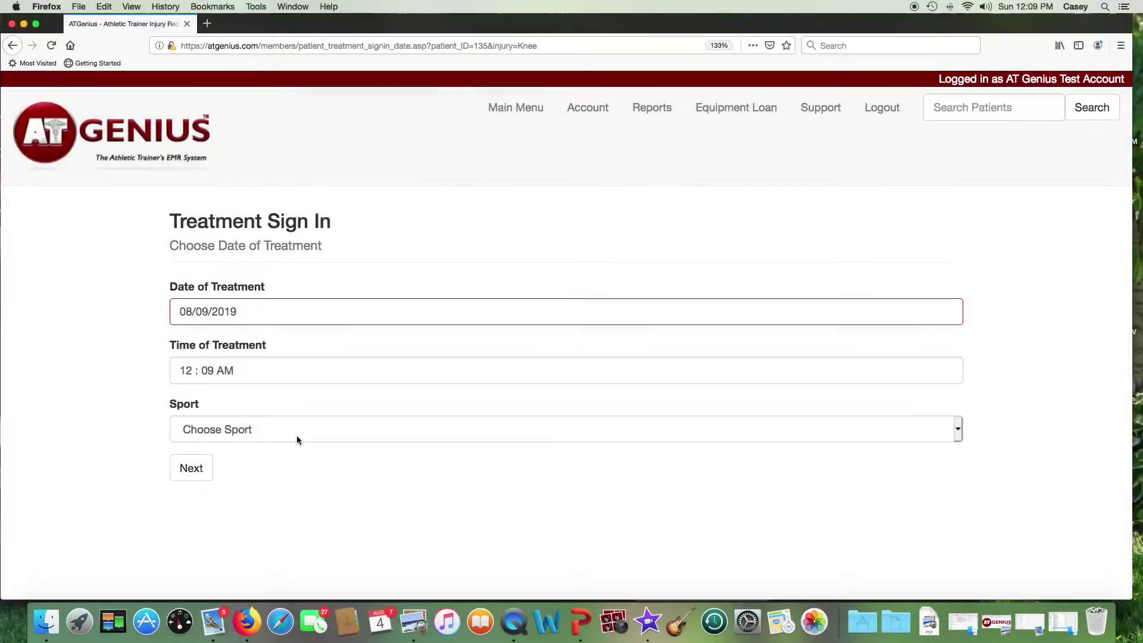
pyautogui.click(297, 434)
pyautogui.click(291, 454)
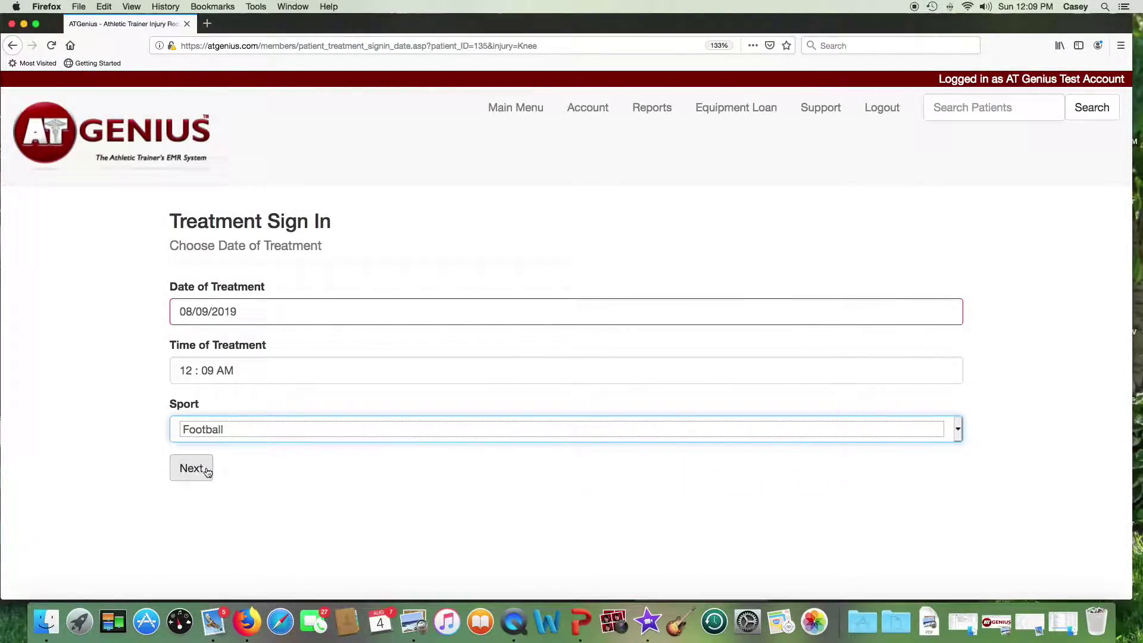
pyautogui.click(200, 469)
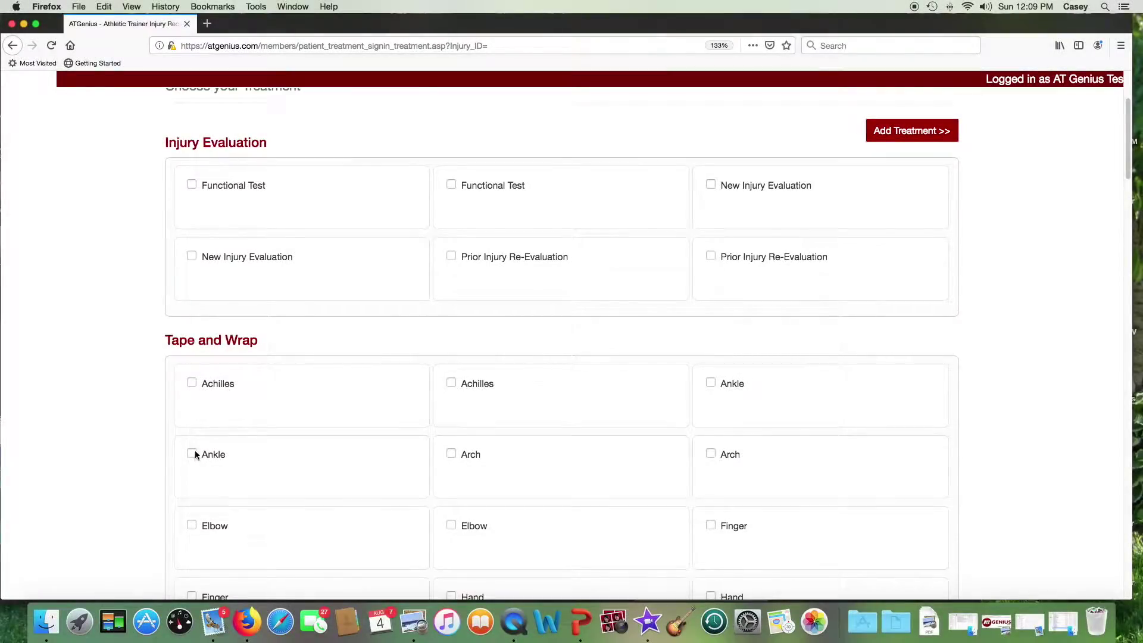
pyautogui.click(192, 452)
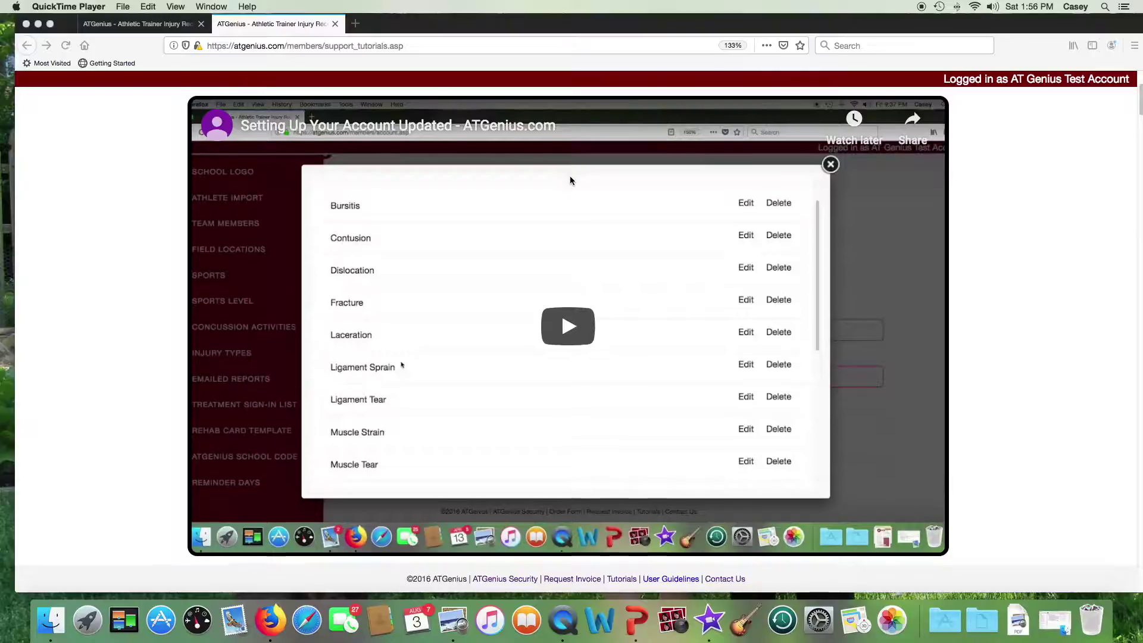
# Scroll the Tutorials page past the account setup and Guided SOAP videos to the Open SOAP video
pyautogui.scroll(-3, 570, 179)
pyautogui.scroll(-10, 569, 179)
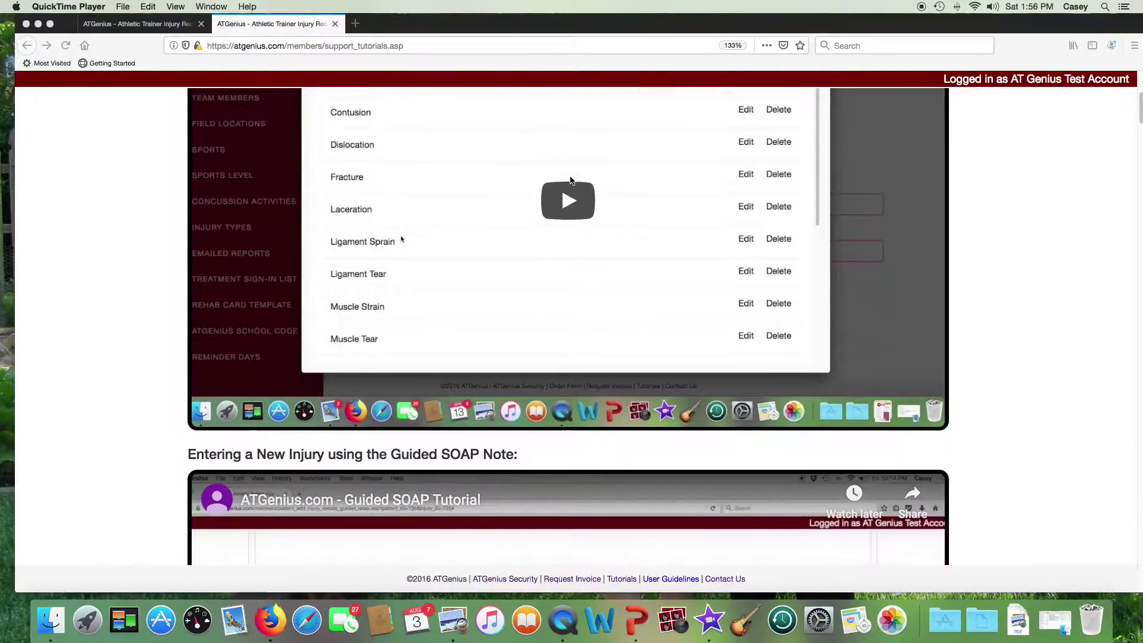
pyautogui.scroll(-10, 569, 180)
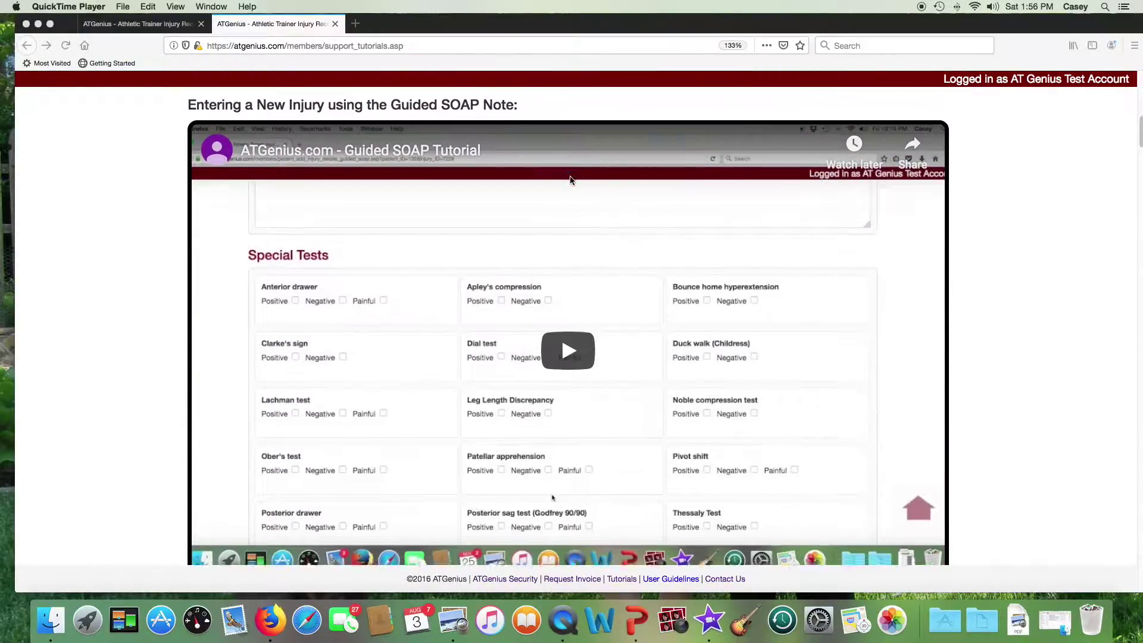
pyautogui.scroll(-4, 570, 177)
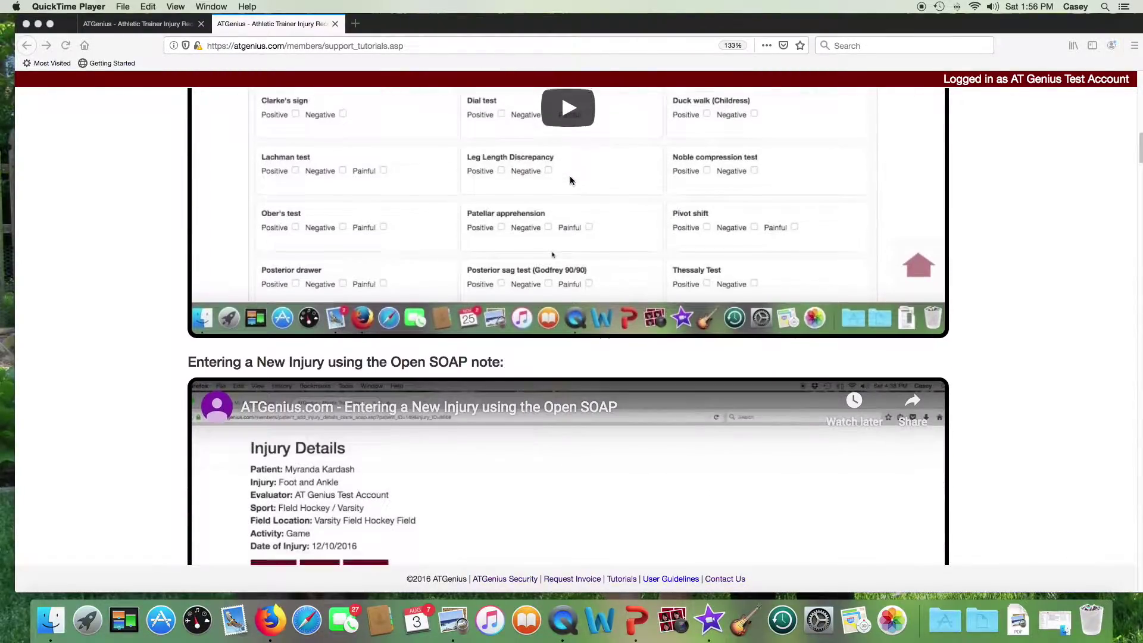